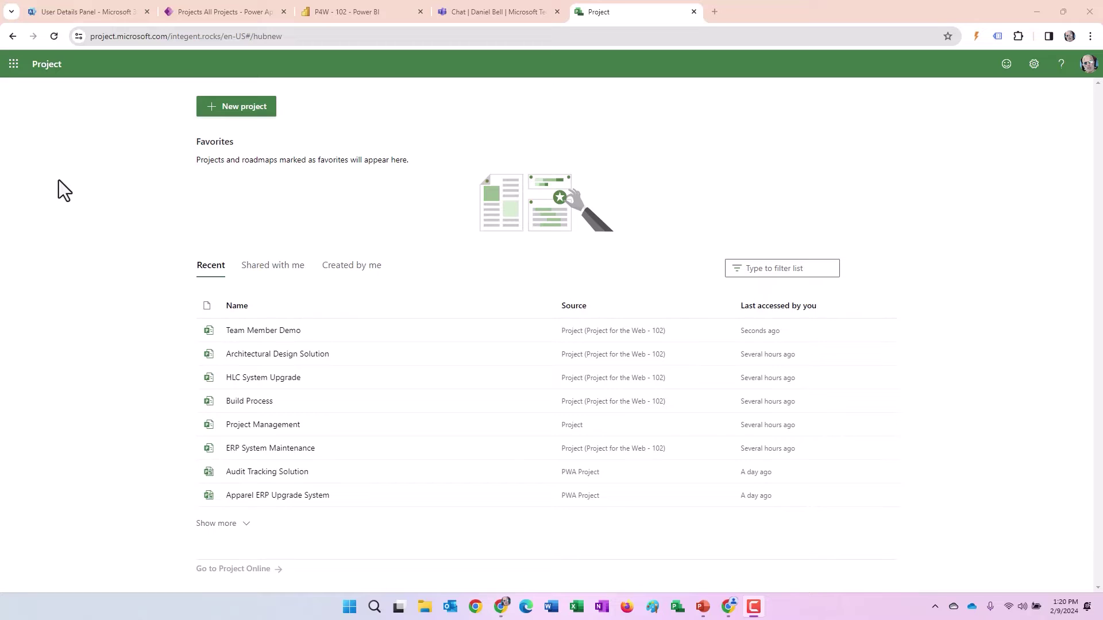
- Review the team member's assigned licences in the admin center users list
{"action": "left_click", "coordinate": [88, 14]}
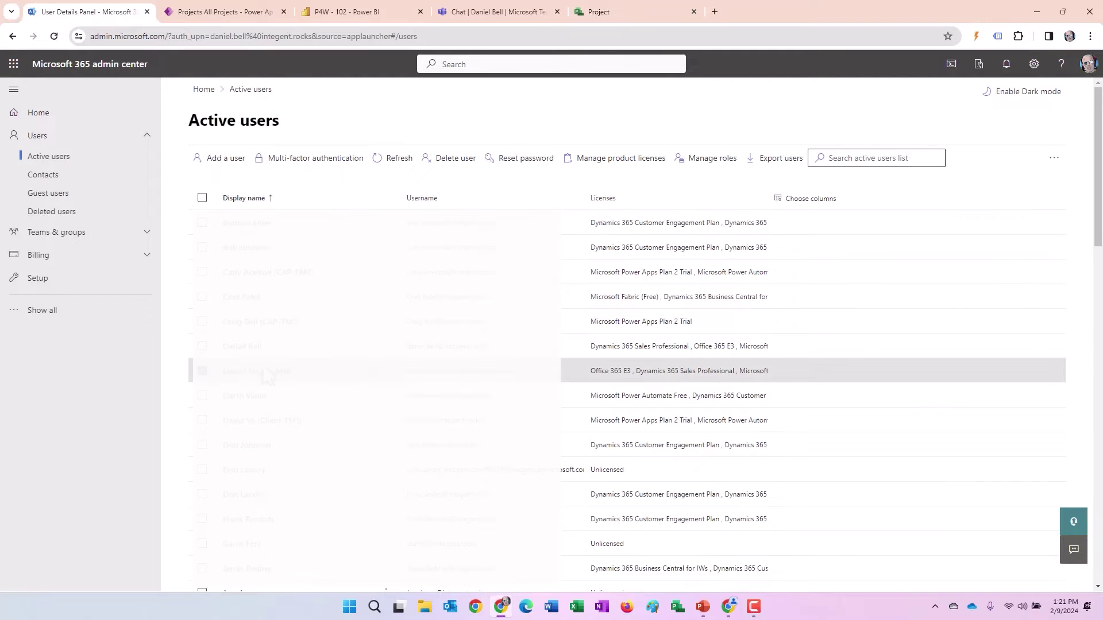
{"action": "left_click", "coordinate": [229, 379]}
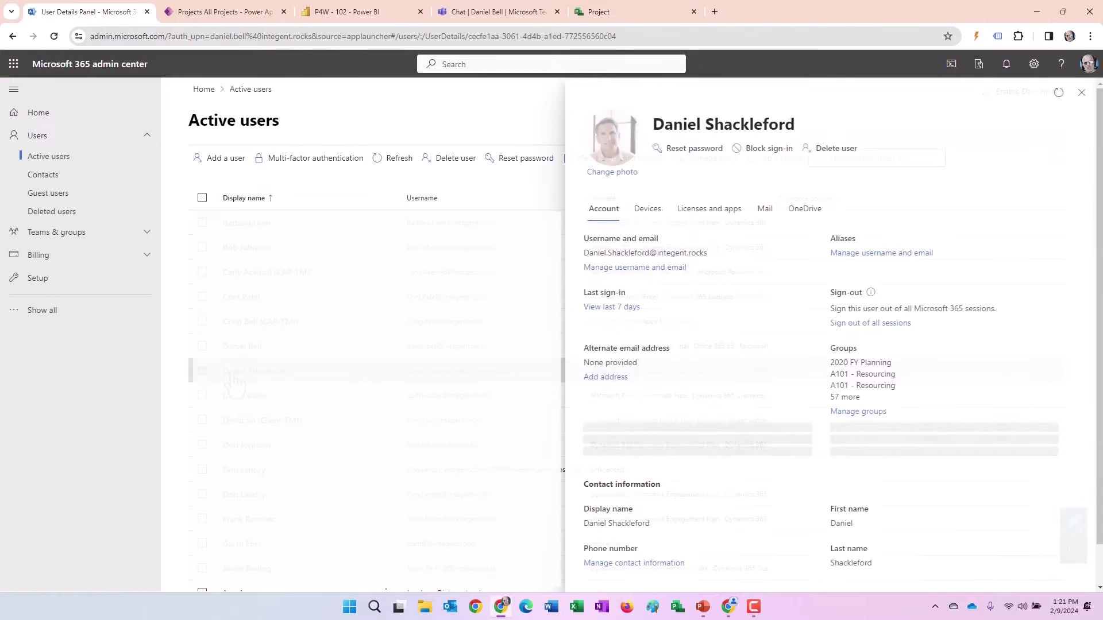
{"action": "left_click", "coordinate": [700, 211]}
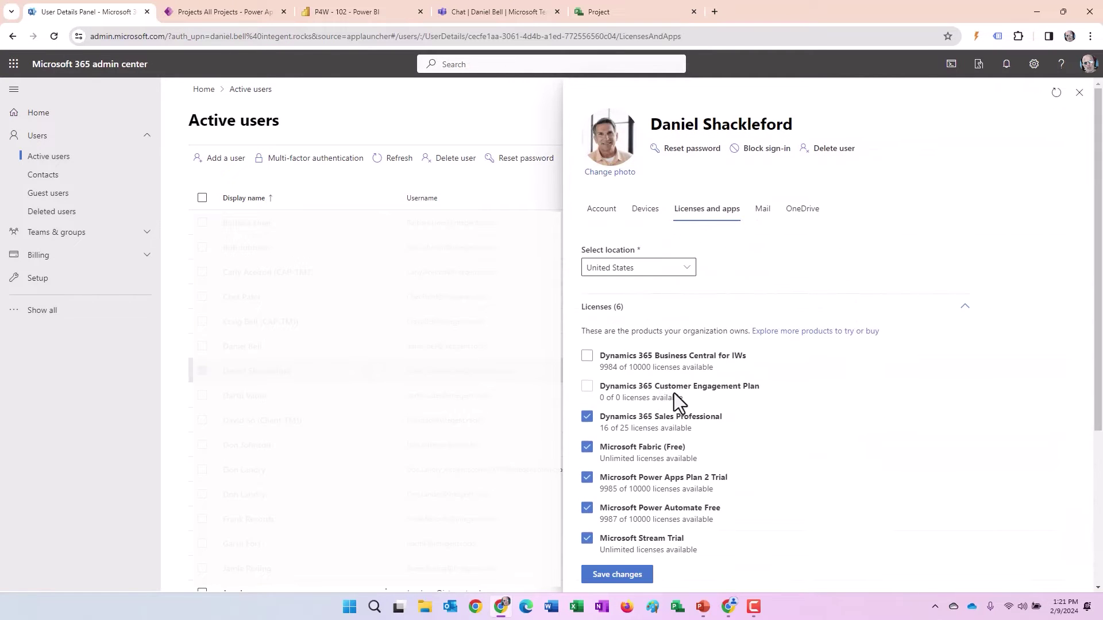
{"action": "scroll", "coordinate": [751, 451], "scroll_direction": "down", "scroll_amount": 4}
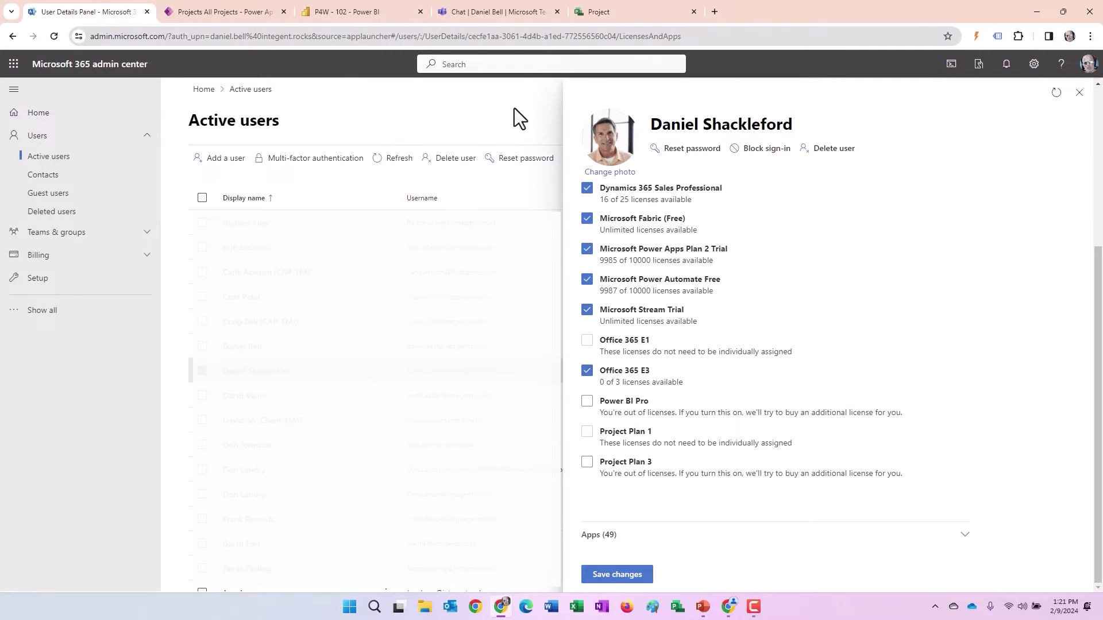
- Open Team Member Demo from the Project home page and add tasks Design and Build
{"action": "left_click", "coordinate": [609, 15]}
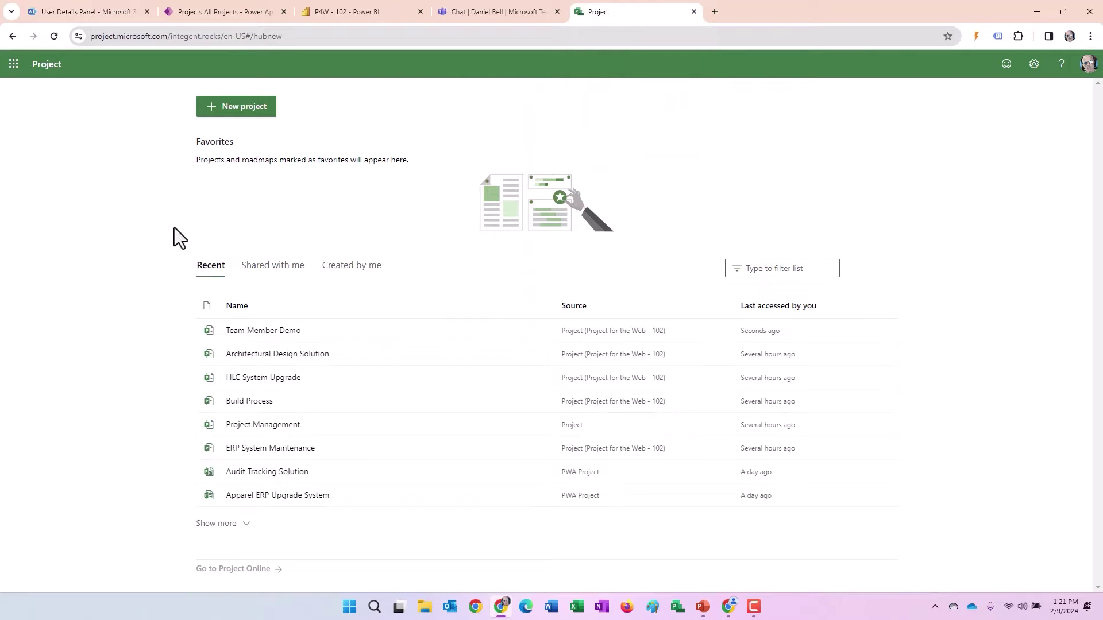
{"action": "left_click", "coordinate": [260, 332]}
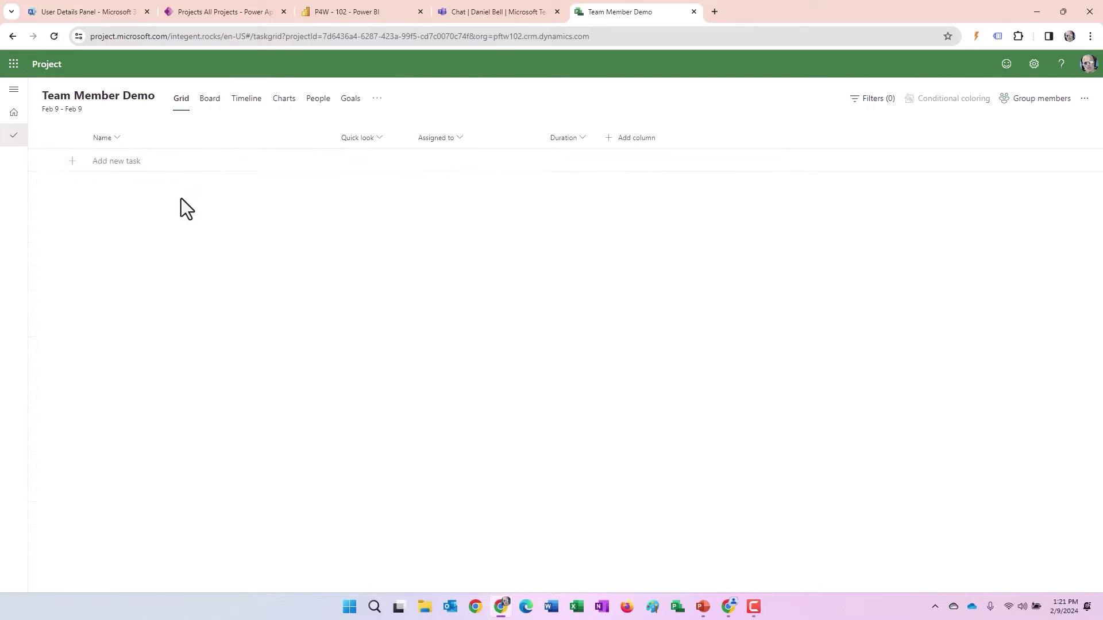
{"action": "left_click", "coordinate": [136, 163]}
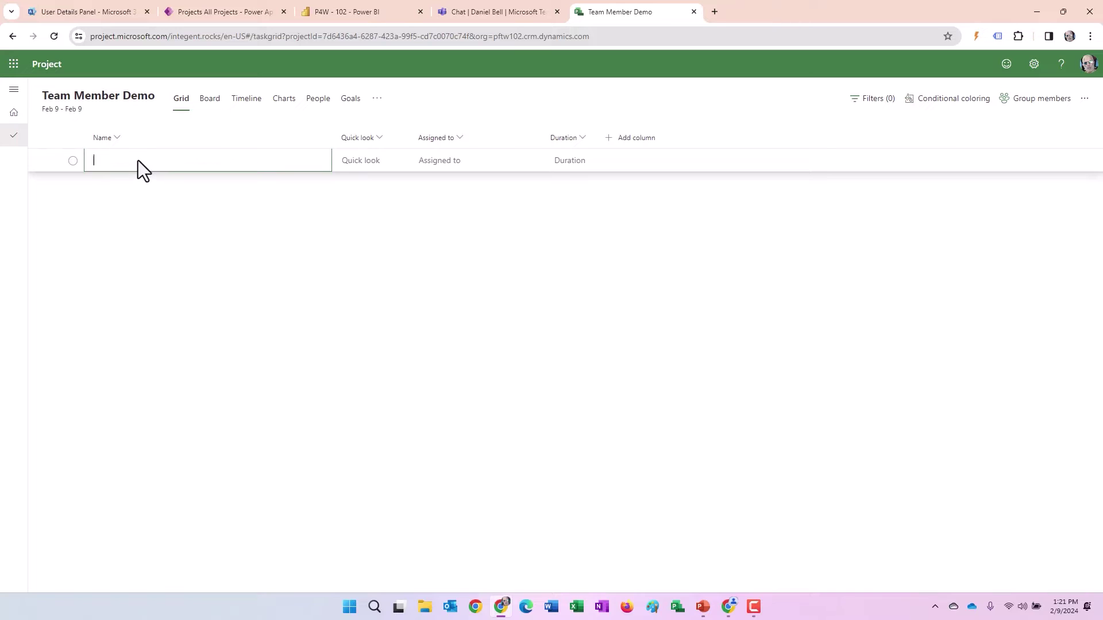
{"action": "type", "text": "Design"}
{"action": "key", "text": "Return"}
{"action": "type", "text": "Bu"}
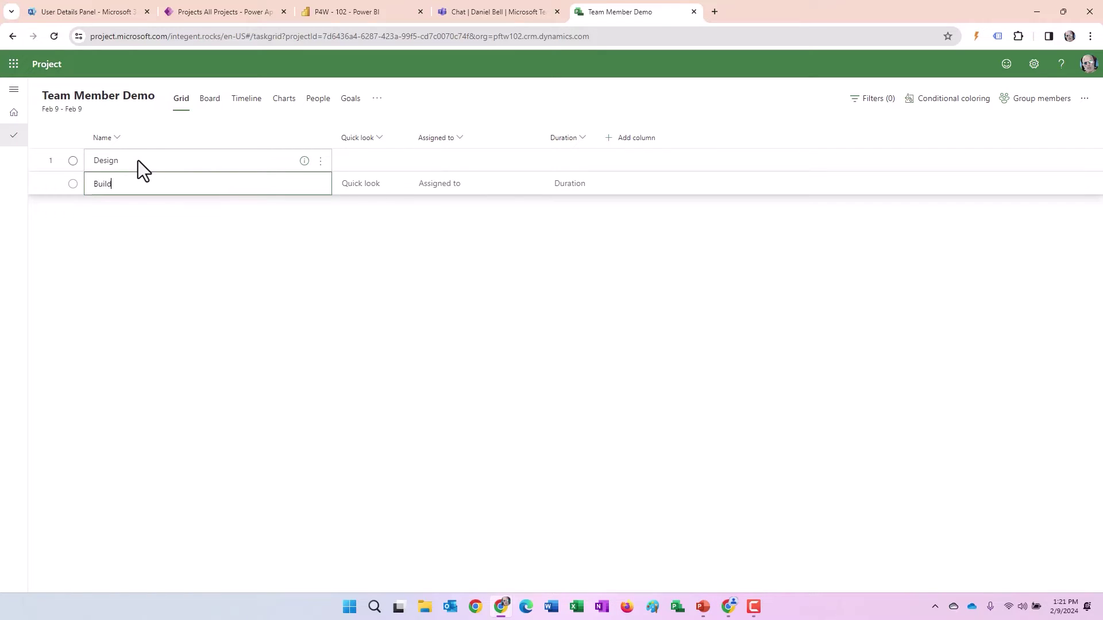
{"action": "type", "text": "ild"}
{"action": "key", "text": "Tab"}
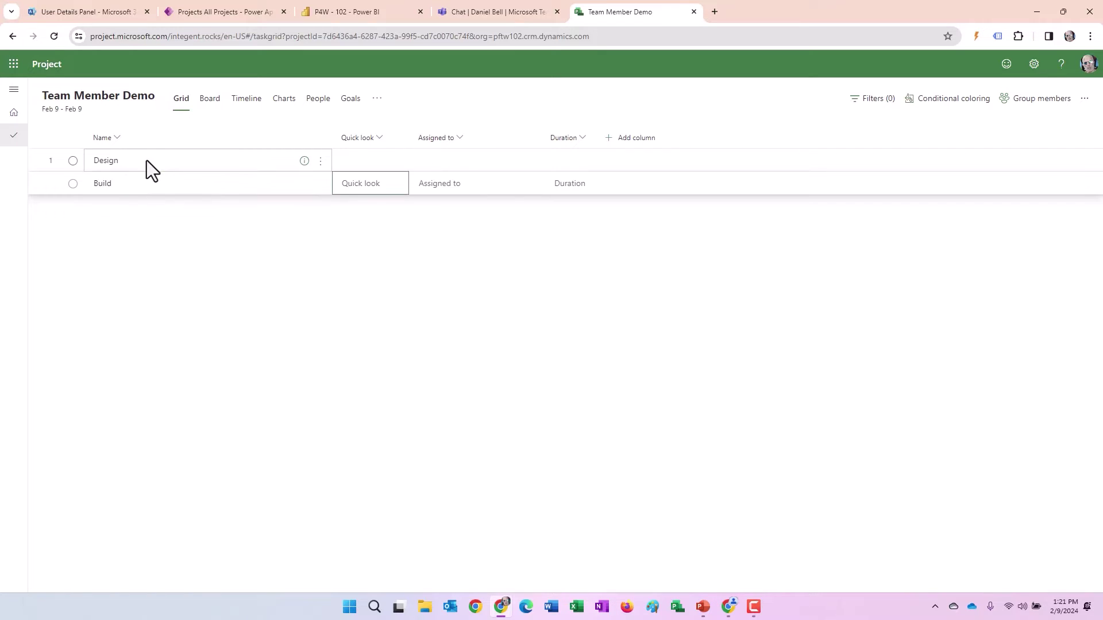
- Give Design and Build each a duration of 2 days
{"action": "left_click", "coordinate": [561, 165]}
{"action": "type", "text": "2d"}
{"action": "left_click", "coordinate": [560, 188]}
{"action": "type", "text": "2"}
{"action": "key", "text": "Return"}
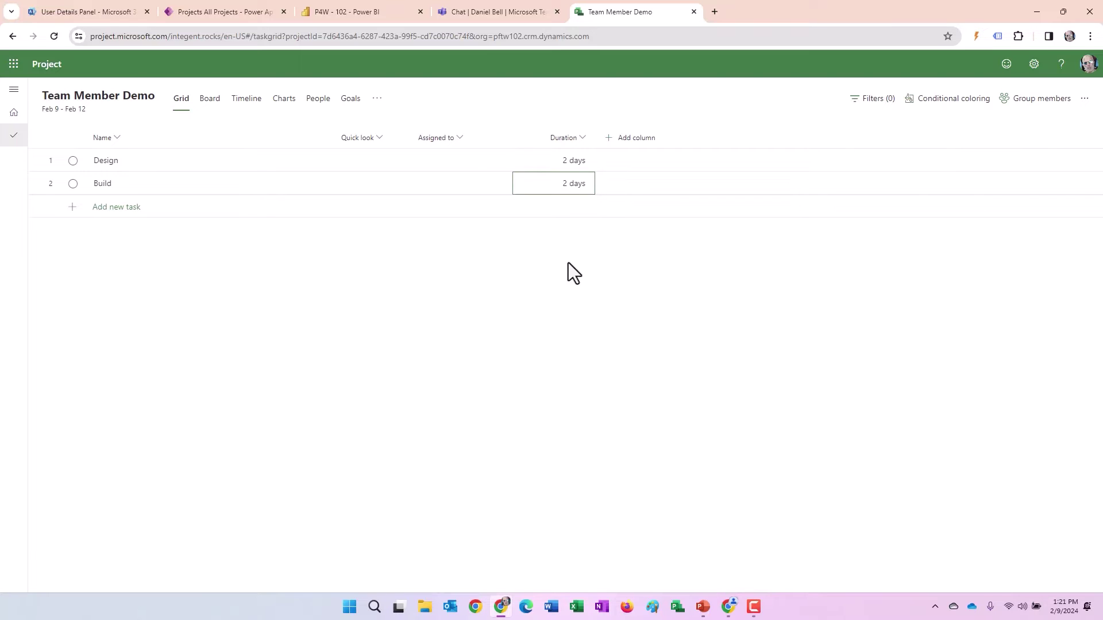
- Start a new group from Group members and set its privacy to Public
{"action": "left_click", "coordinate": [1029, 101]}
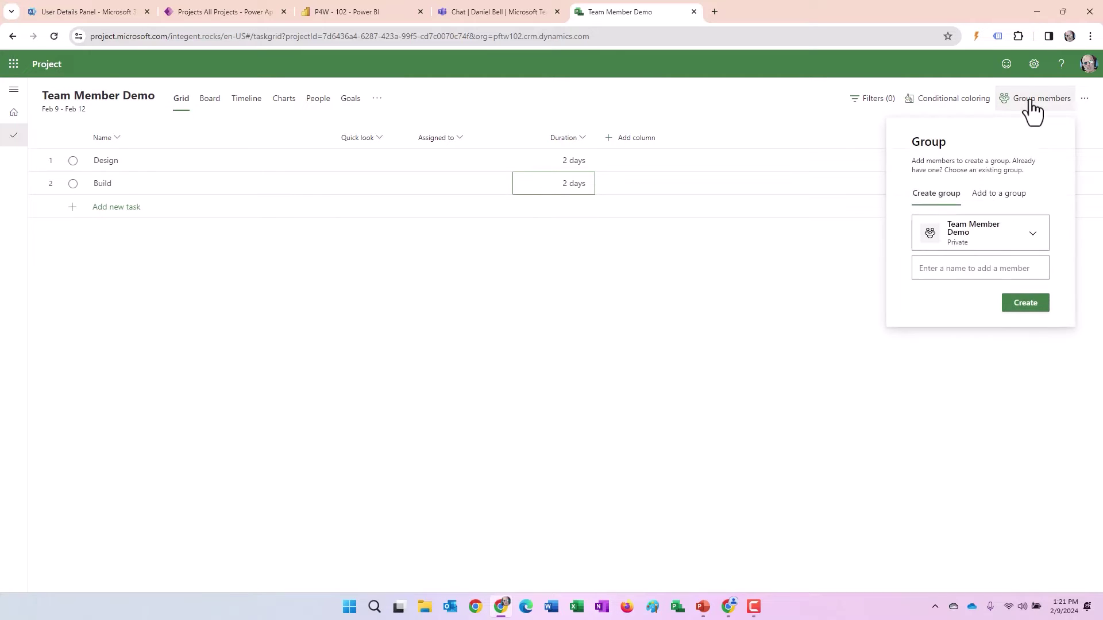
{"action": "left_click", "coordinate": [1029, 244]}
{"action": "left_click", "coordinate": [991, 378]}
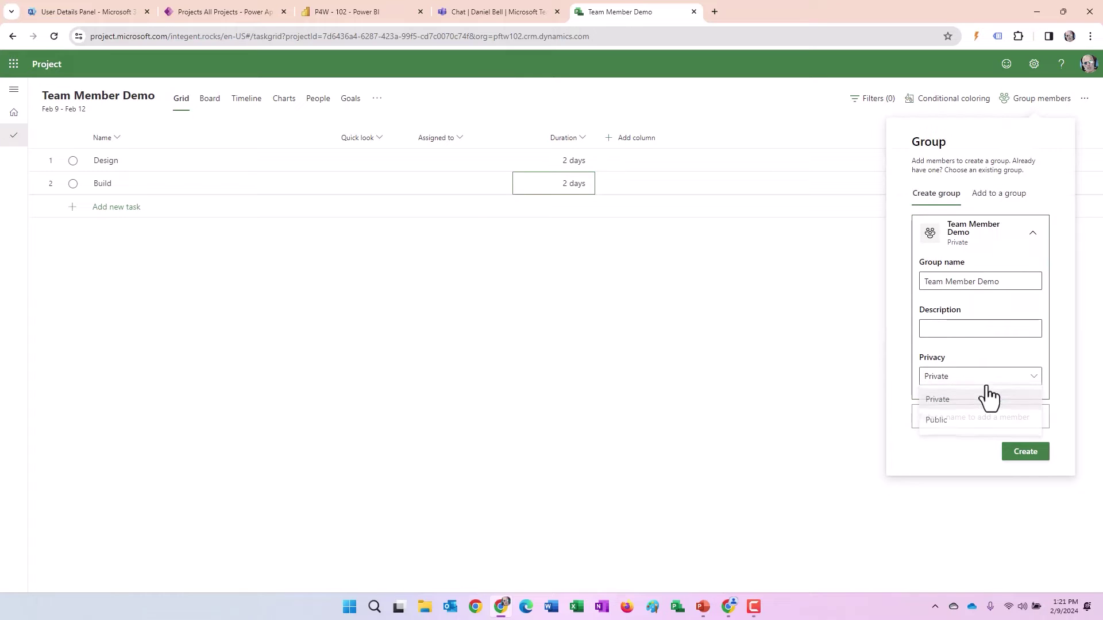
{"action": "left_click", "coordinate": [965, 422]}
- Add the team member to the group, create it, and check its two-person member list
{"action": "left_click", "coordinate": [963, 418]}
{"action": "type", "text": "daneil"}
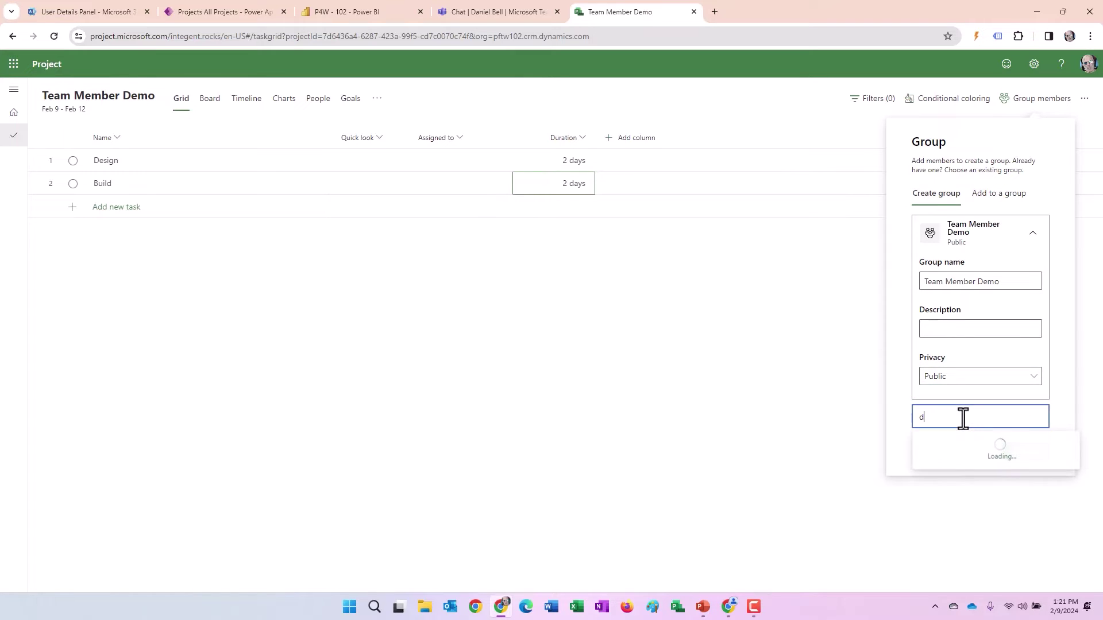
{"action": "key", "text": "BackSpace"}
{"action": "key", "text": "BackSpace"}
{"action": "key", "text": "BackSpace"}
{"action": "type", "text": "iel Bell"}
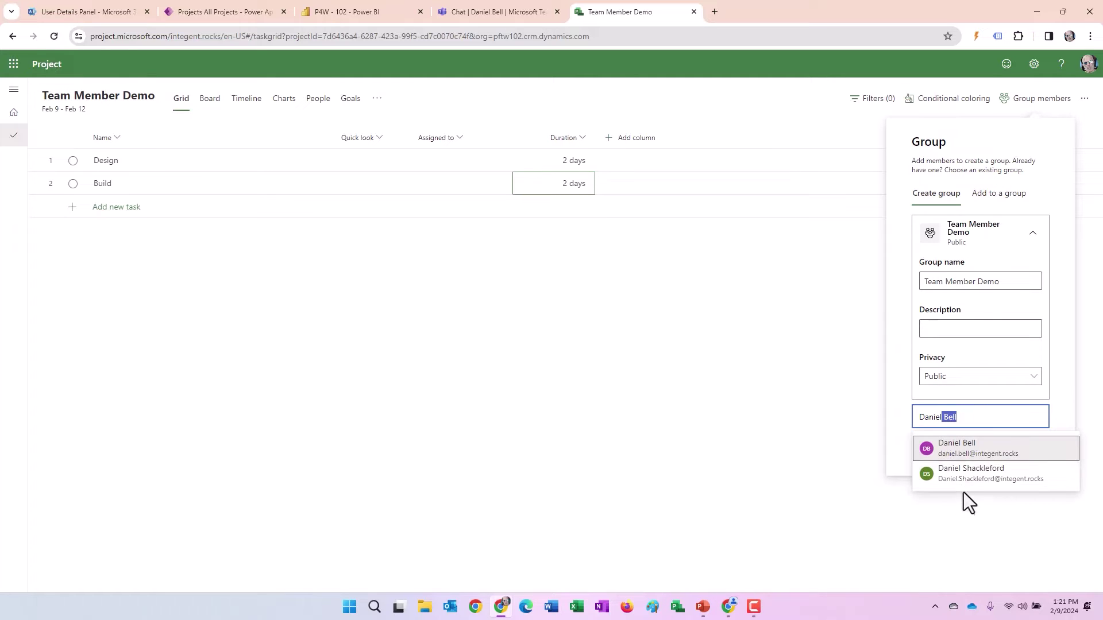
{"action": "left_click", "coordinate": [963, 480]}
{"action": "left_click", "coordinate": [1028, 487]}
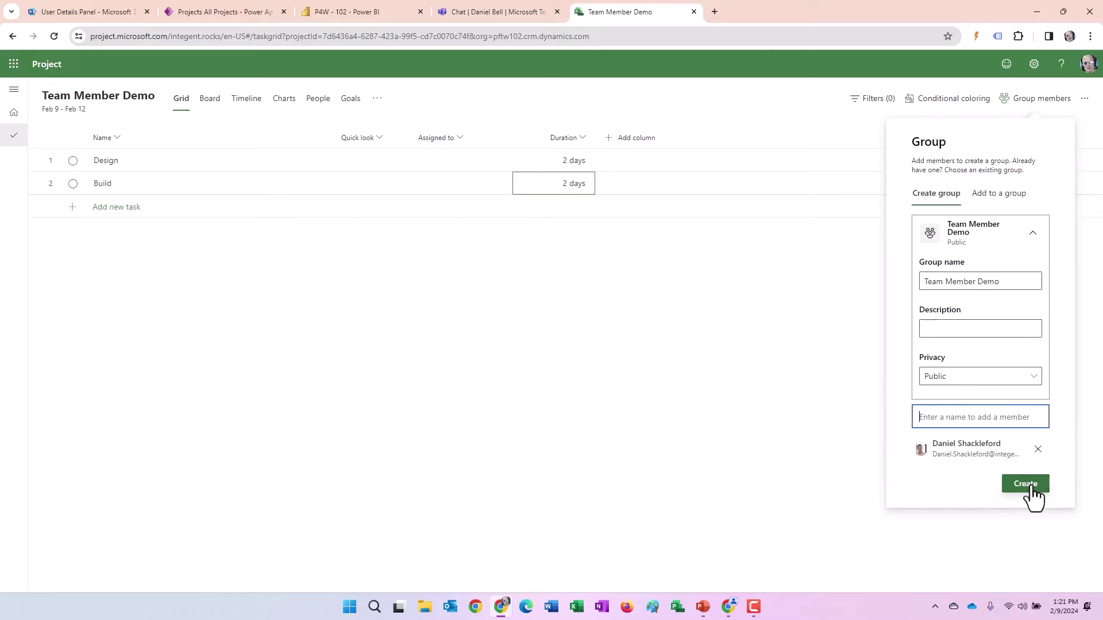
{"action": "left_click", "coordinate": [1025, 102]}
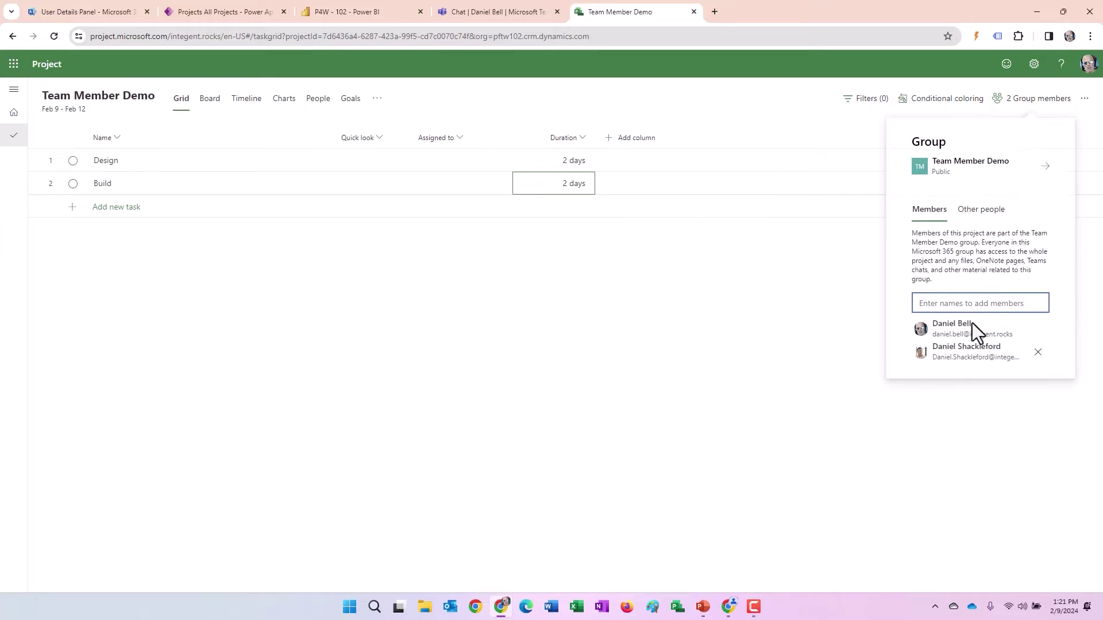
{"action": "left_click", "coordinate": [366, 353]}
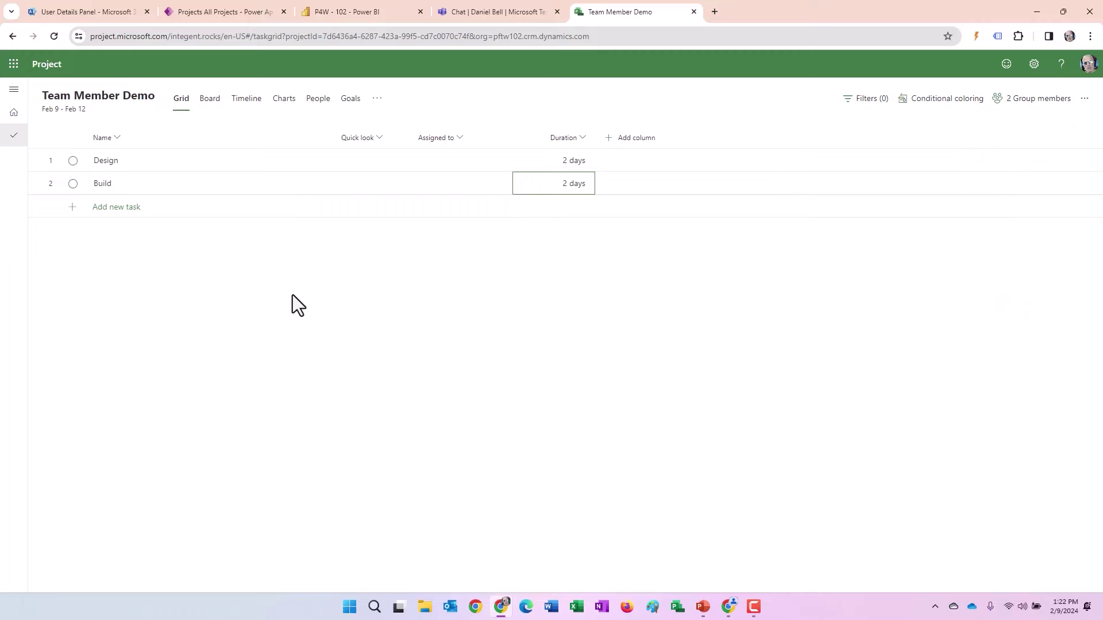
- Assign Design to the team member, and Build to the team member plus a second person
{"action": "left_click", "coordinate": [503, 166]}
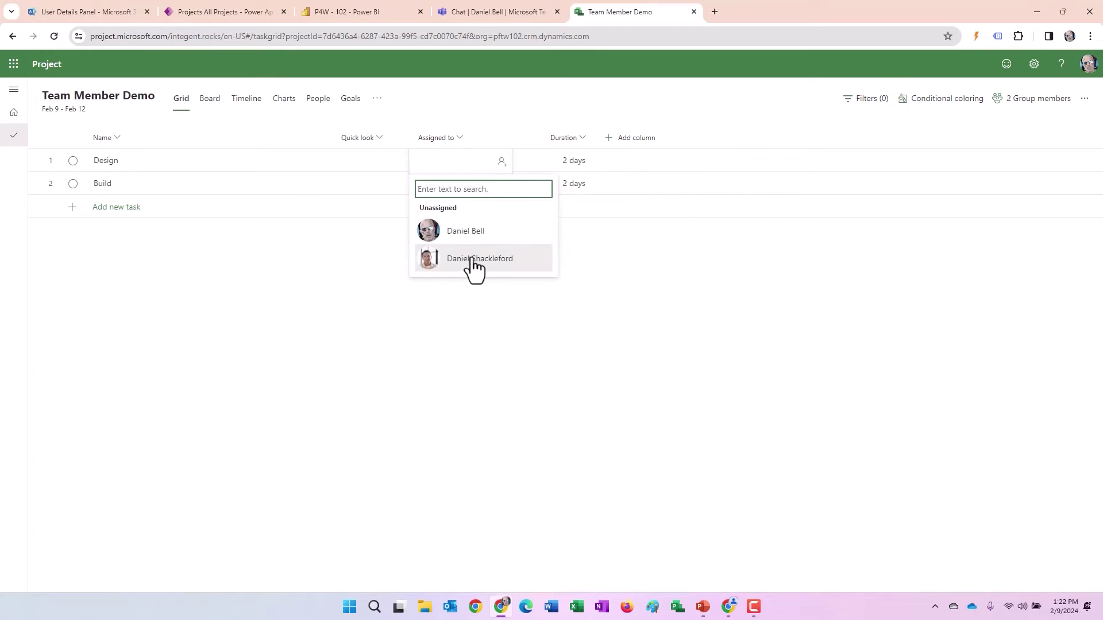
{"action": "left_click", "coordinate": [475, 259]}
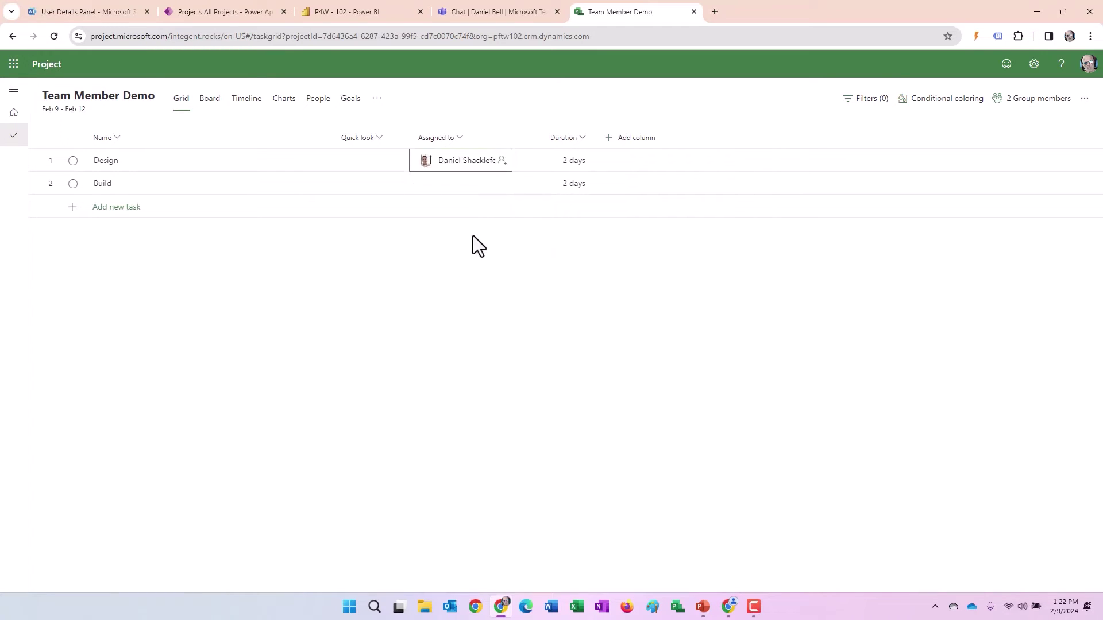
{"action": "left_click", "coordinate": [502, 184]}
{"action": "left_click", "coordinate": [477, 283]}
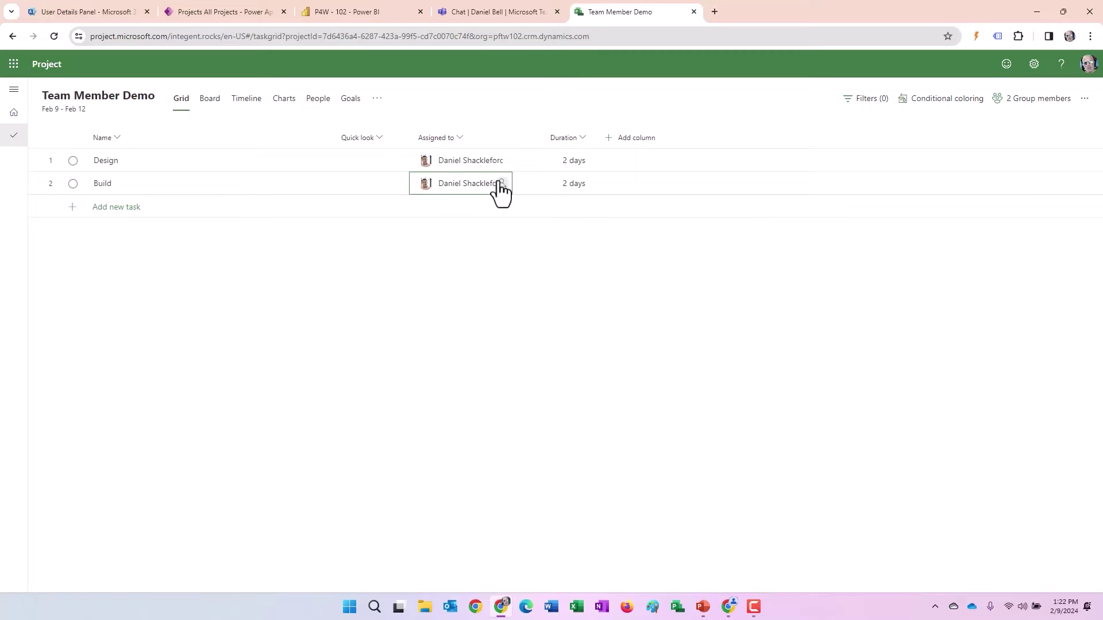
{"action": "left_click", "coordinate": [501, 185]}
{"action": "left_click", "coordinate": [462, 301]}
{"action": "left_click", "coordinate": [302, 290]}
- View the tasks on the Timeline, then return to the Project home list
{"action": "left_click", "coordinate": [241, 104]}
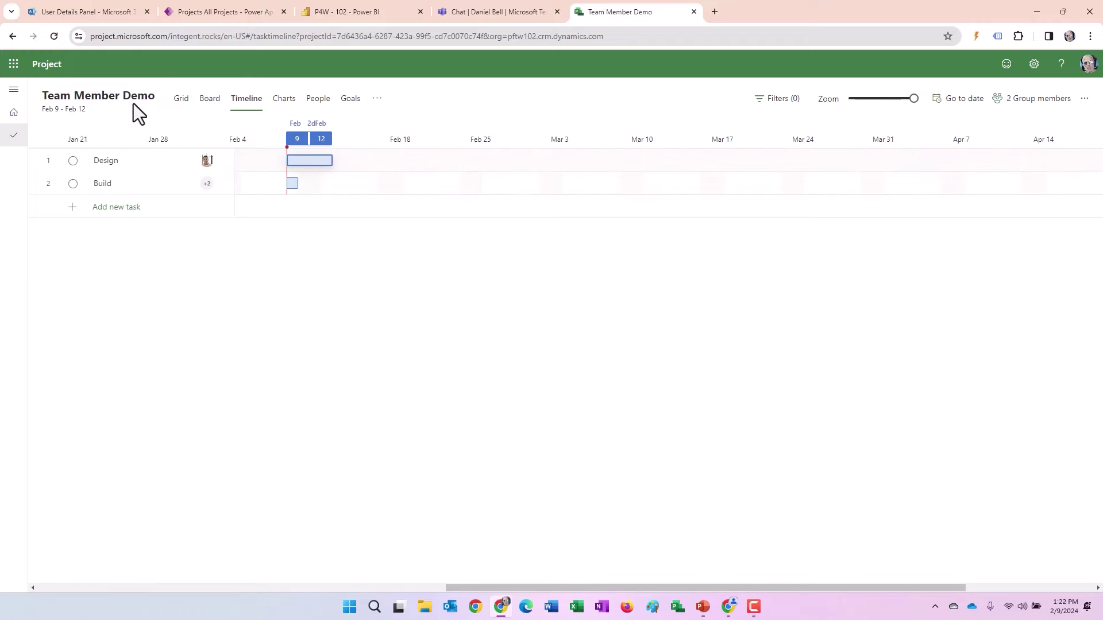
{"action": "left_click", "coordinate": [13, 121]}
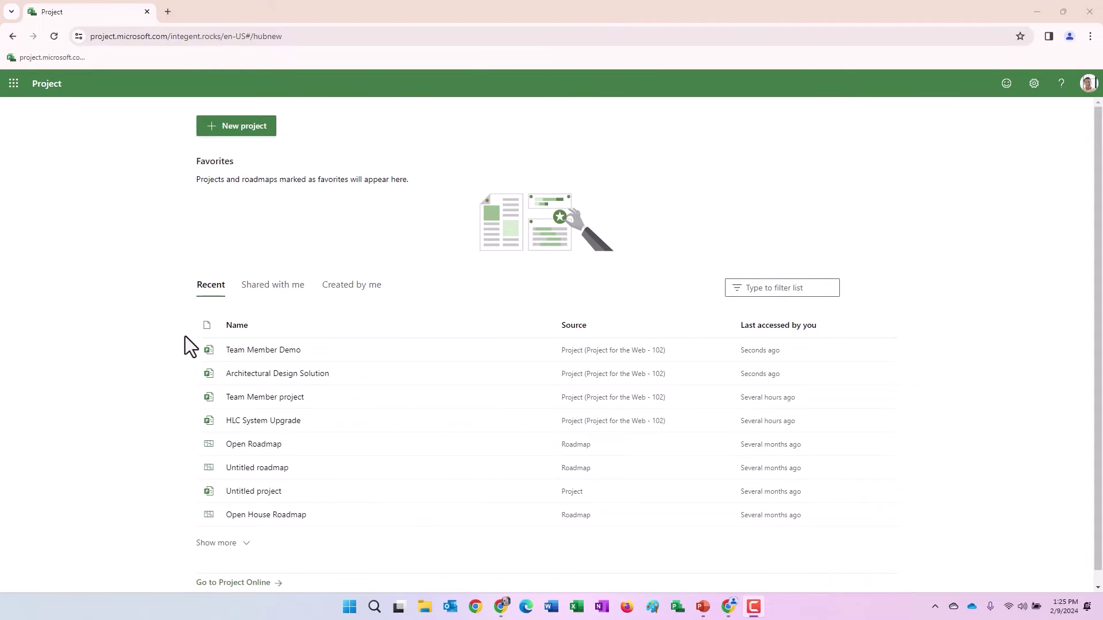
- Open Team Member Demo from the Recent list and check its Limited access badge
{"action": "left_click", "coordinate": [257, 352]}
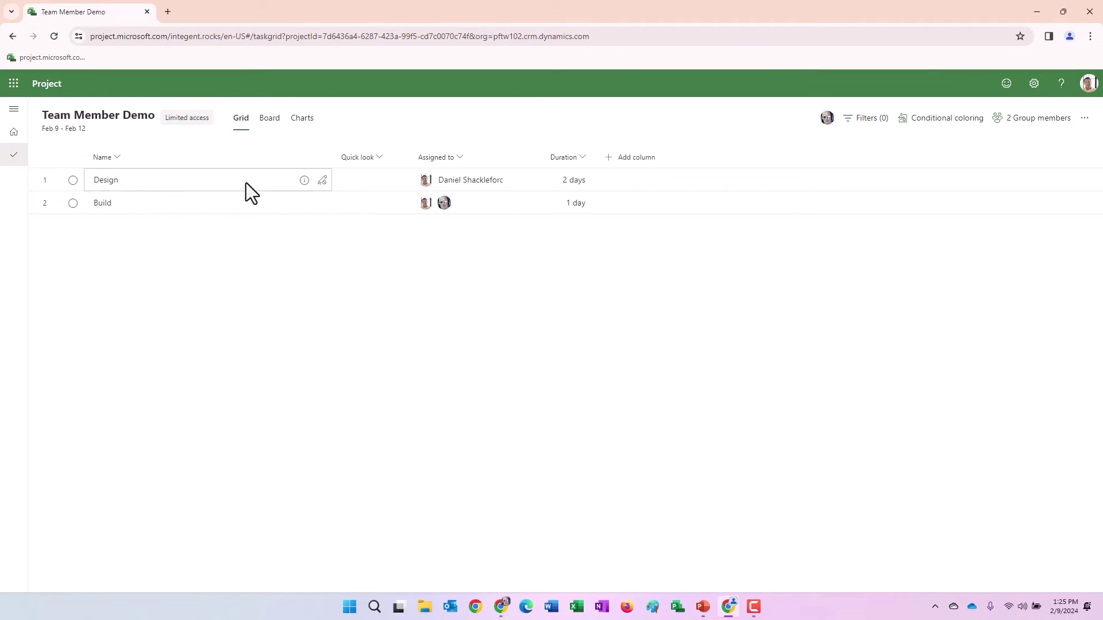
{"action": "mouse_move", "coordinate": [185, 123]}
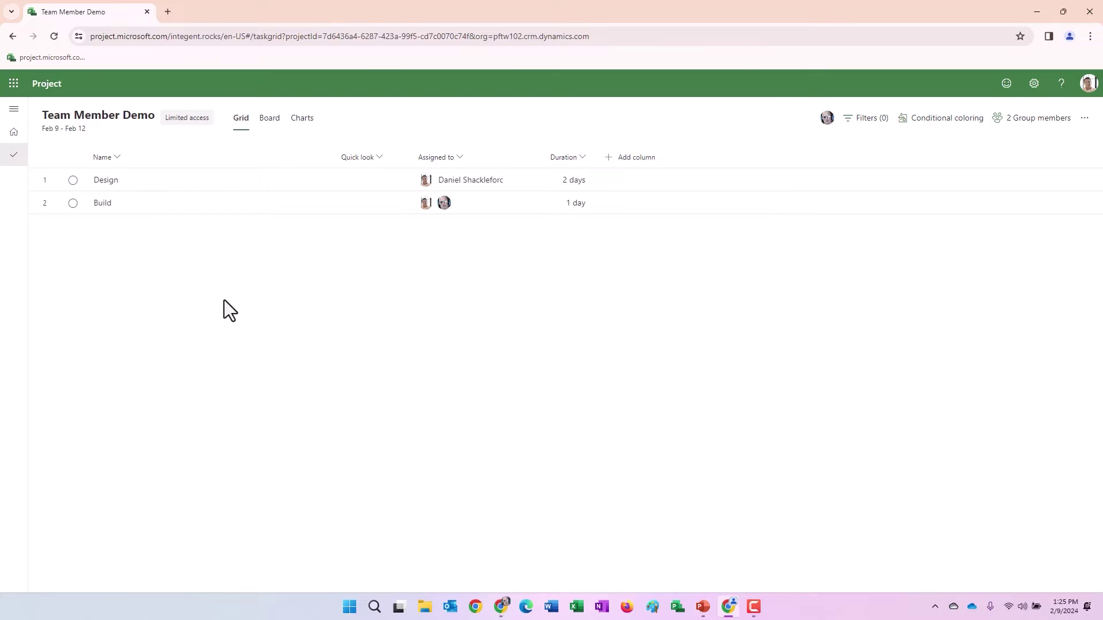
- Add the % complete column to the grid and enter 50 for both Design and Build
{"action": "left_click", "coordinate": [633, 159]}
{"action": "left_click", "coordinate": [637, 180]}
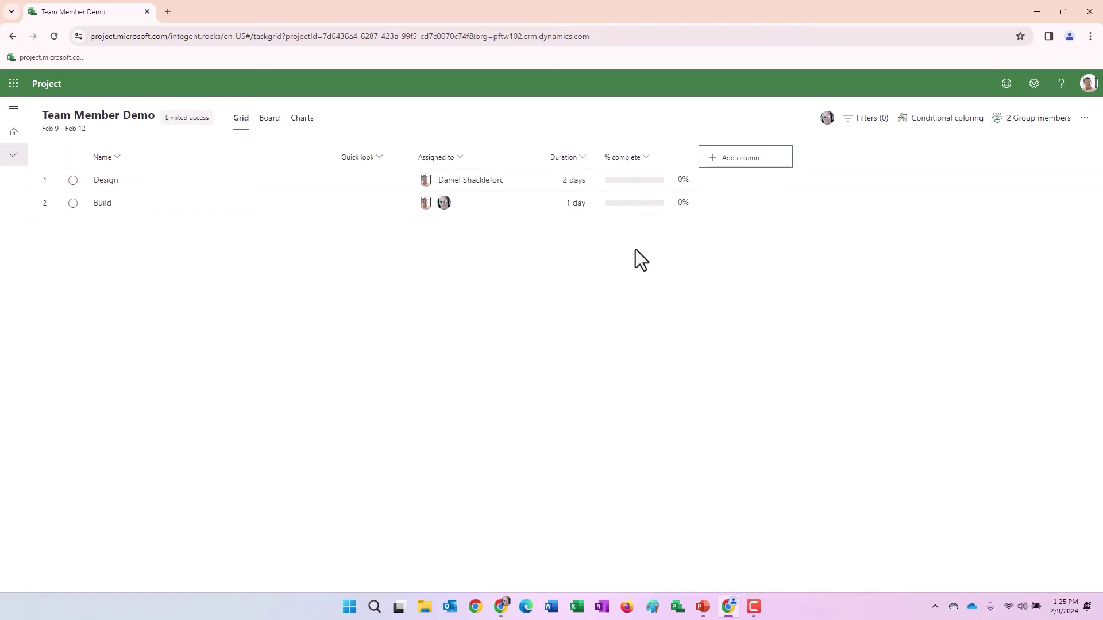
{"action": "left_click", "coordinate": [637, 180]}
{"action": "type", "text": "50"}
{"action": "key", "text": "Return"}
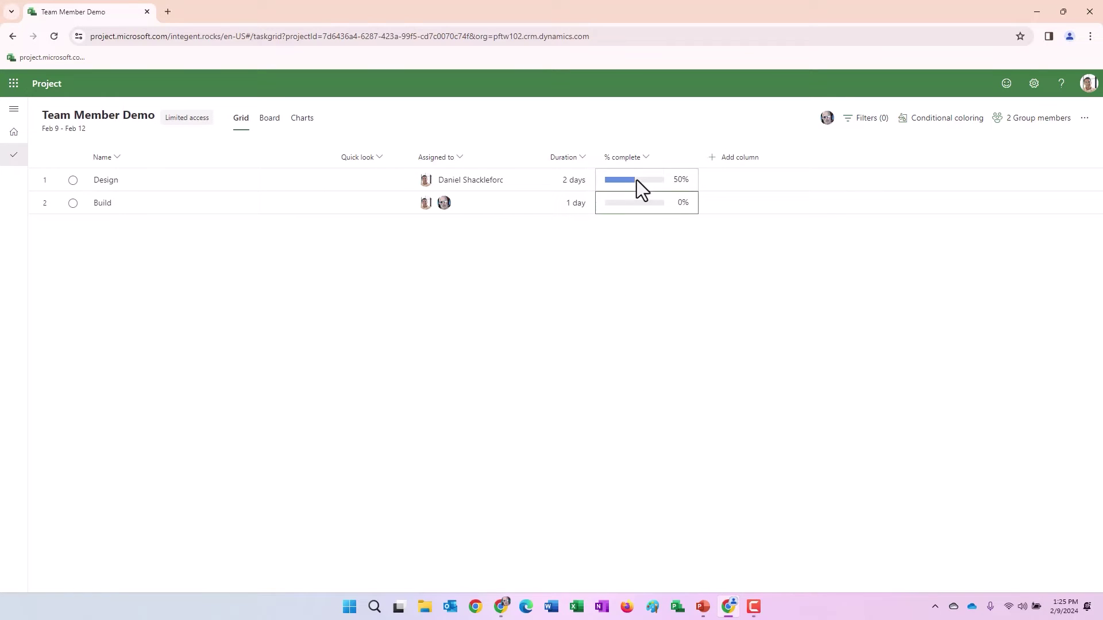
{"action": "left_click", "coordinate": [628, 206]}
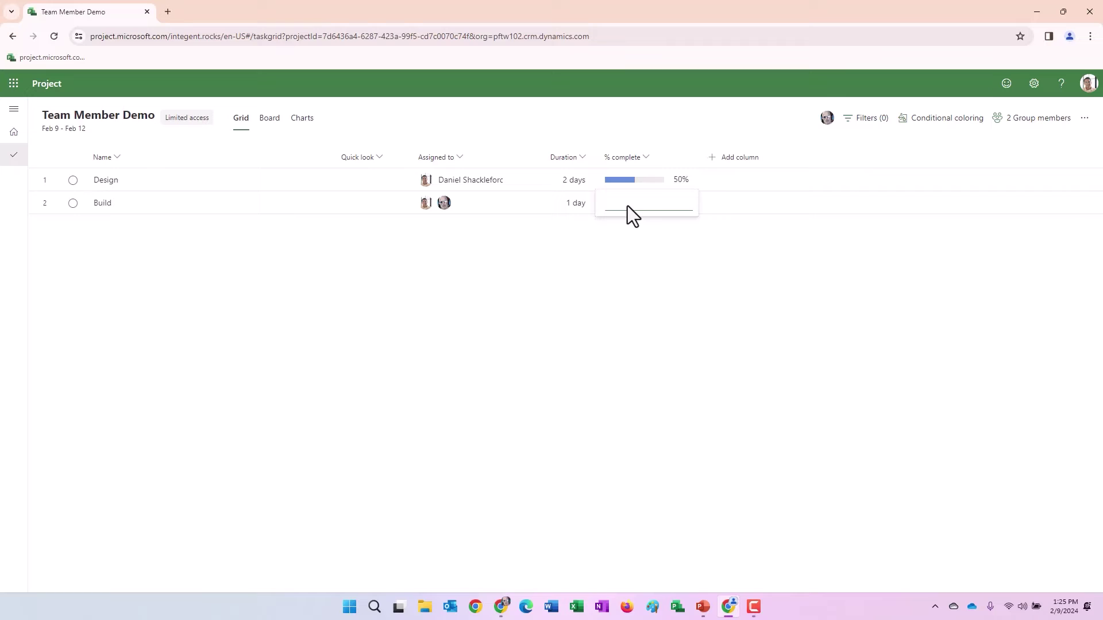
{"action": "type", "text": "50"}
{"action": "key", "text": "Return"}
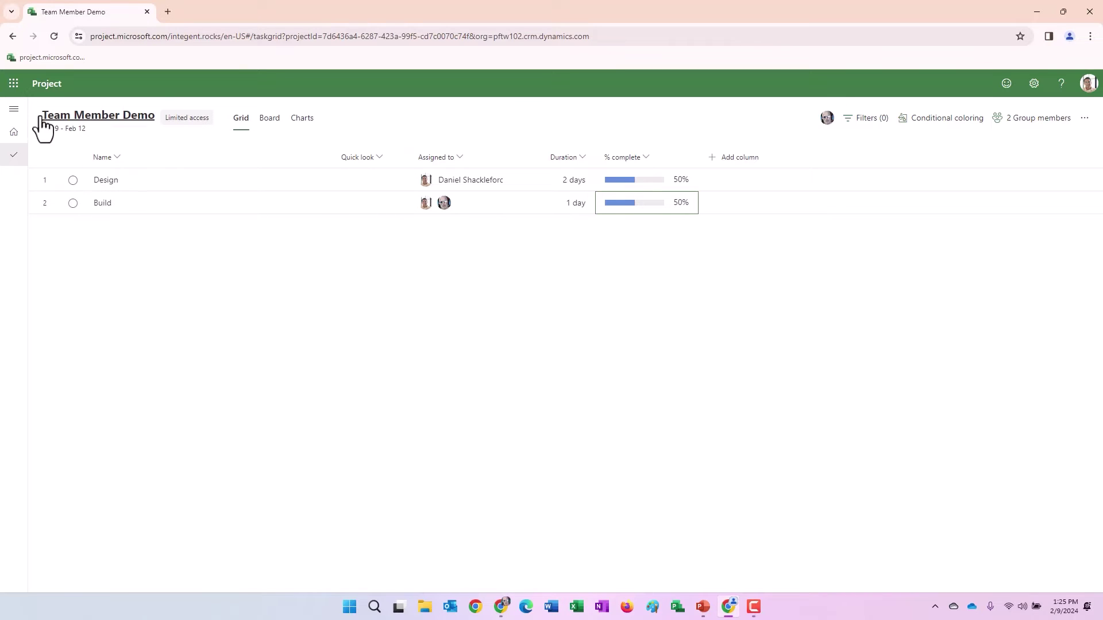
- Switch to the owner's browser window and reopen Team Member Demo from the home Recent list
{"action": "left_click", "coordinate": [14, 132]}
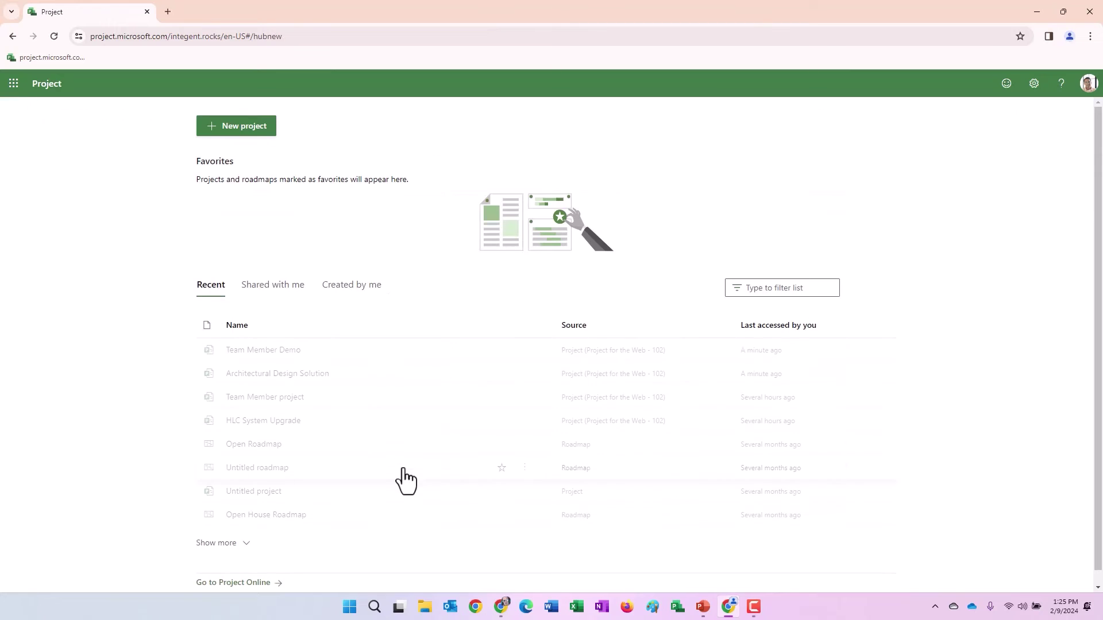
{"action": "left_click", "coordinate": [504, 608]}
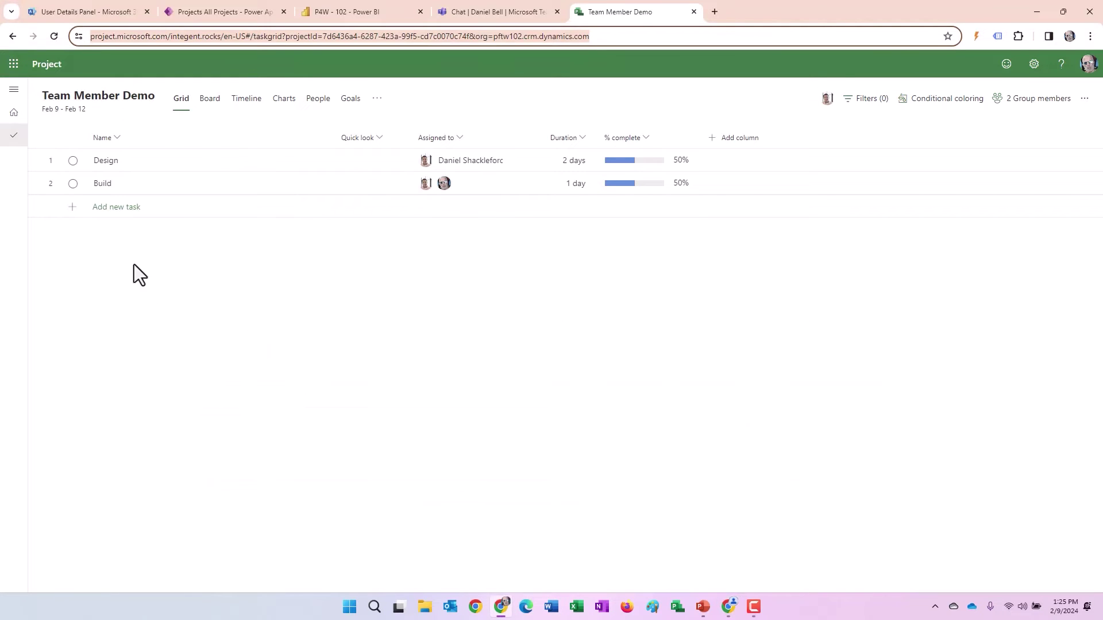
{"action": "left_click", "coordinate": [14, 113]}
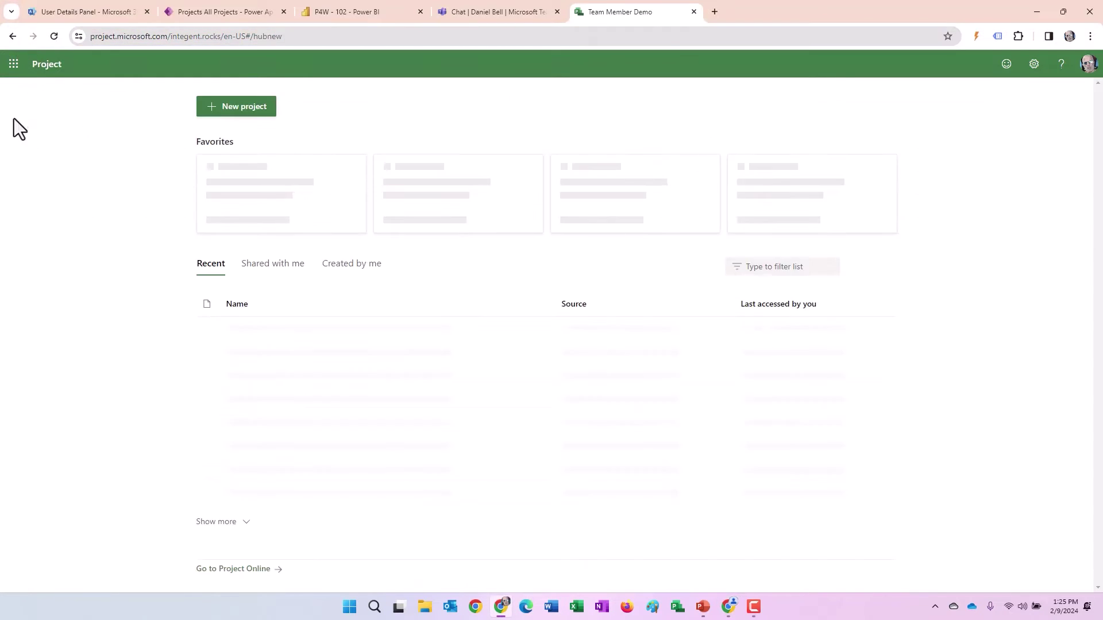
{"action": "left_click", "coordinate": [260, 331]}
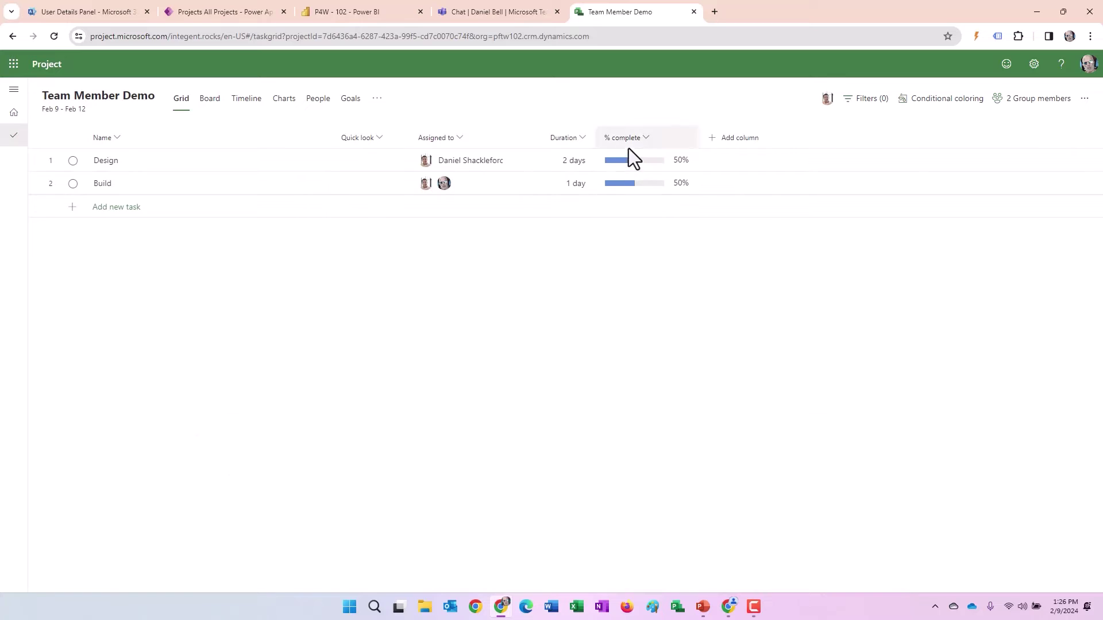
- Add a Test task and assign it to the team member
{"action": "left_click", "coordinate": [129, 208]}
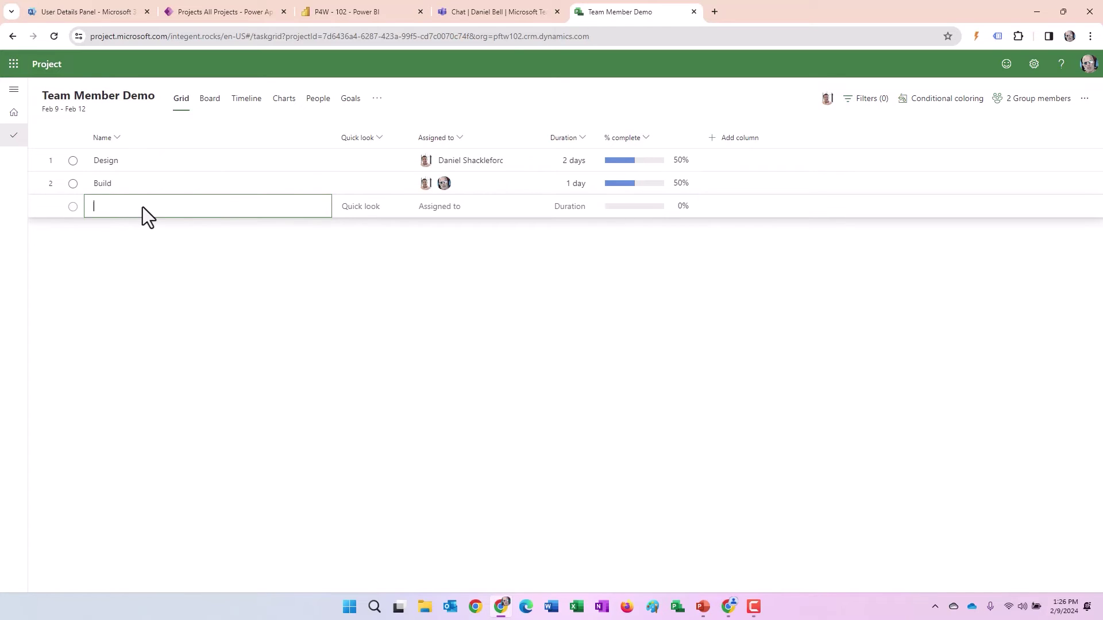
{"action": "type", "text": "Test"}
{"action": "key", "text": "Return"}
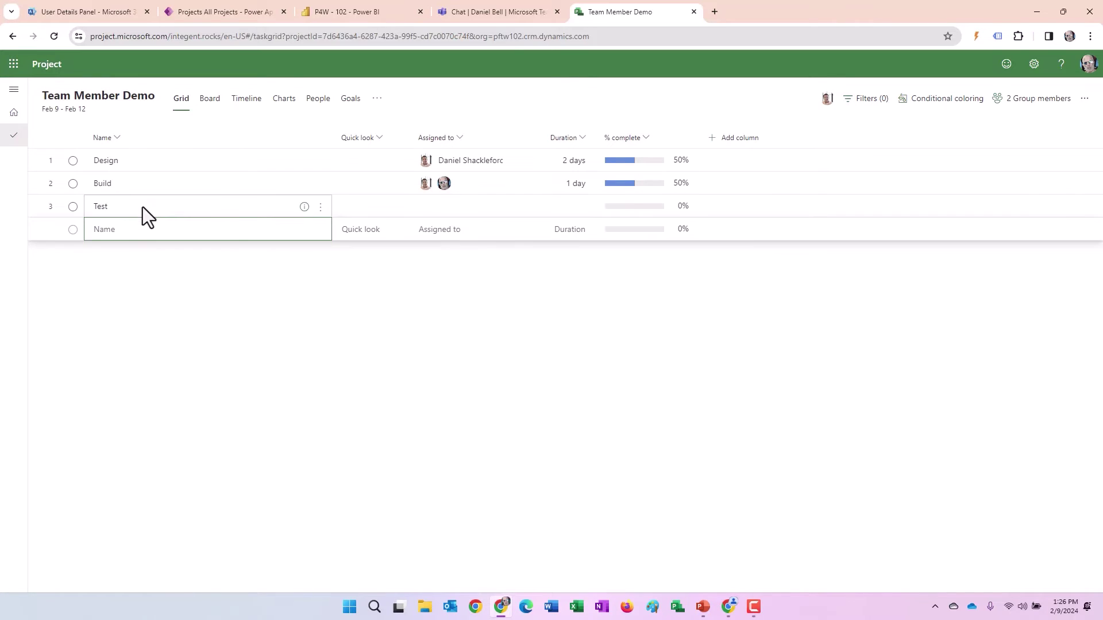
{"action": "left_click", "coordinate": [151, 205]}
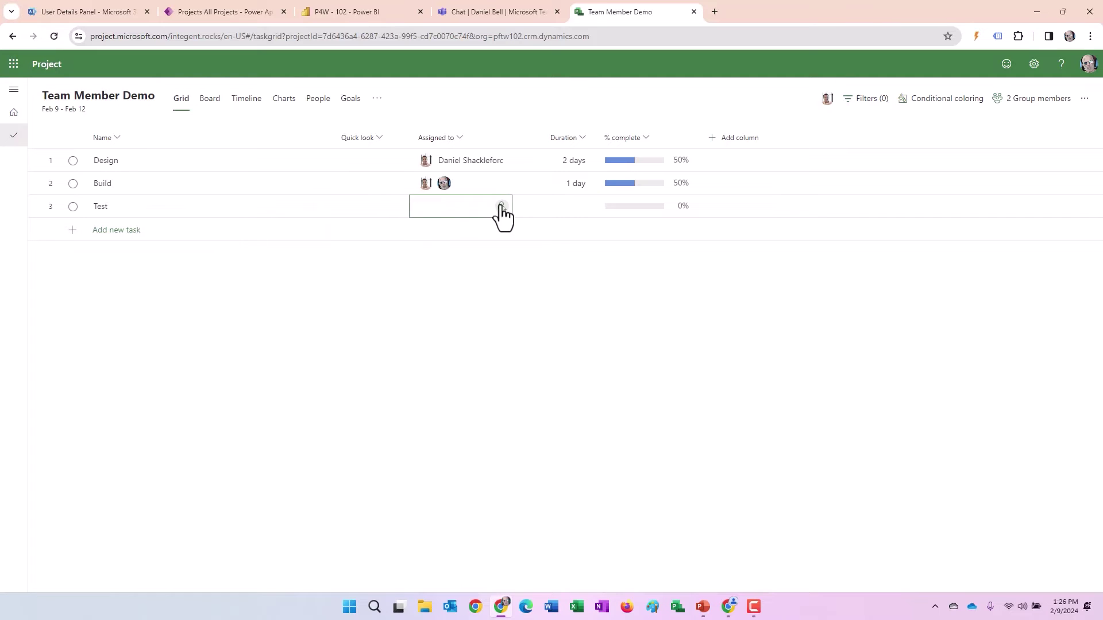
{"action": "left_click", "coordinate": [499, 209]}
{"action": "left_click", "coordinate": [460, 305]}
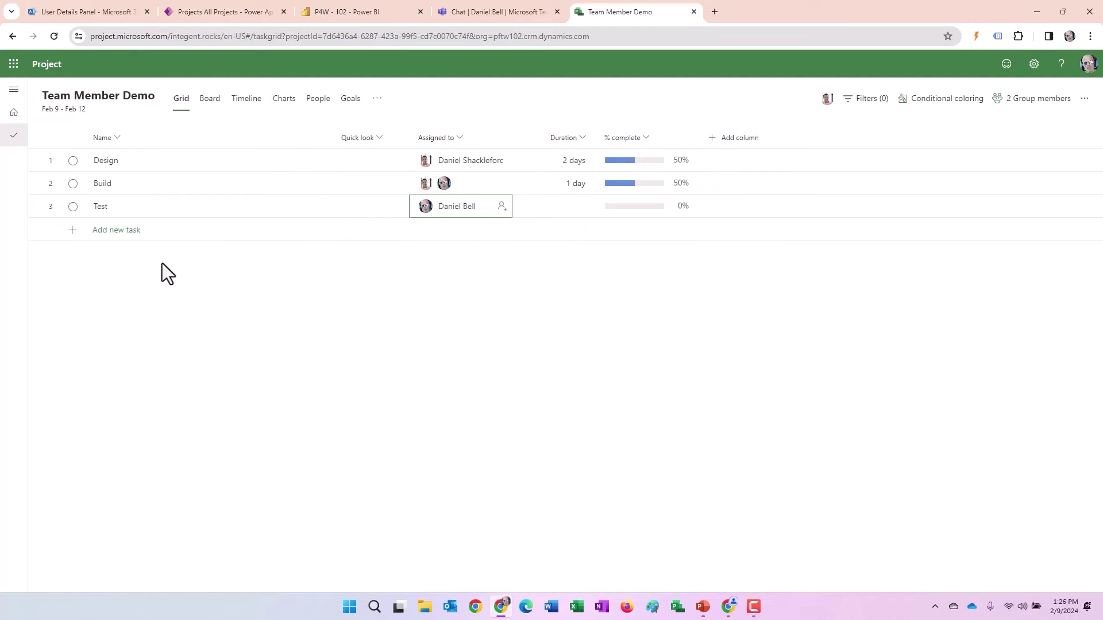
- Add a Deploy task below Test
{"action": "left_click", "coordinate": [170, 231]}
{"action": "type", "text": "d"}
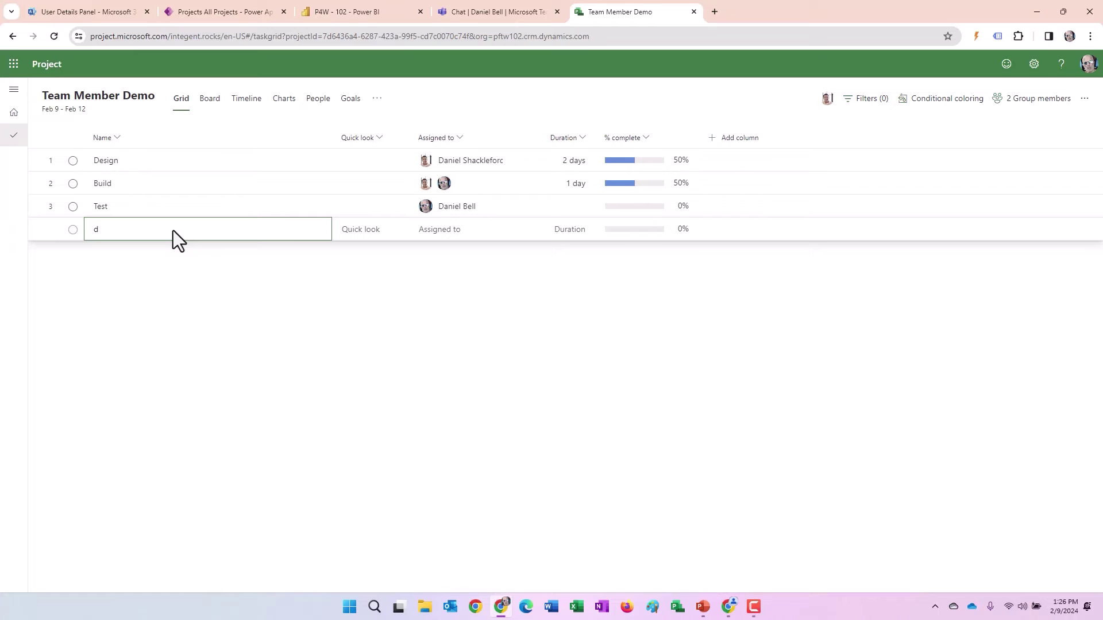
{"action": "type", "text": "eploy"}
{"action": "key", "text": "Return"}
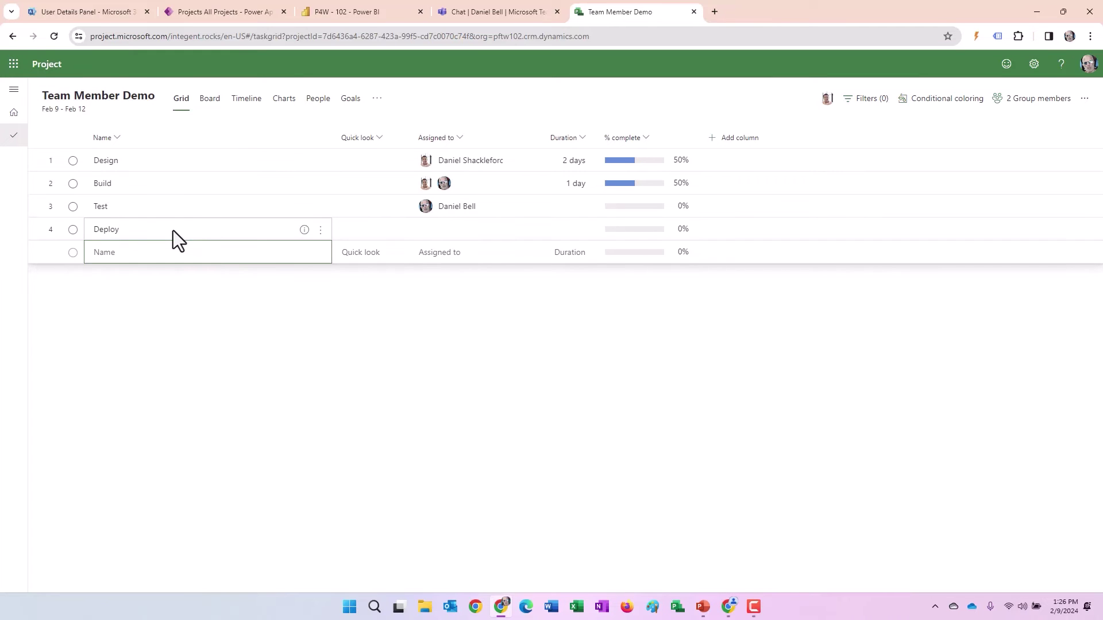
{"action": "left_click", "coordinate": [173, 229]}
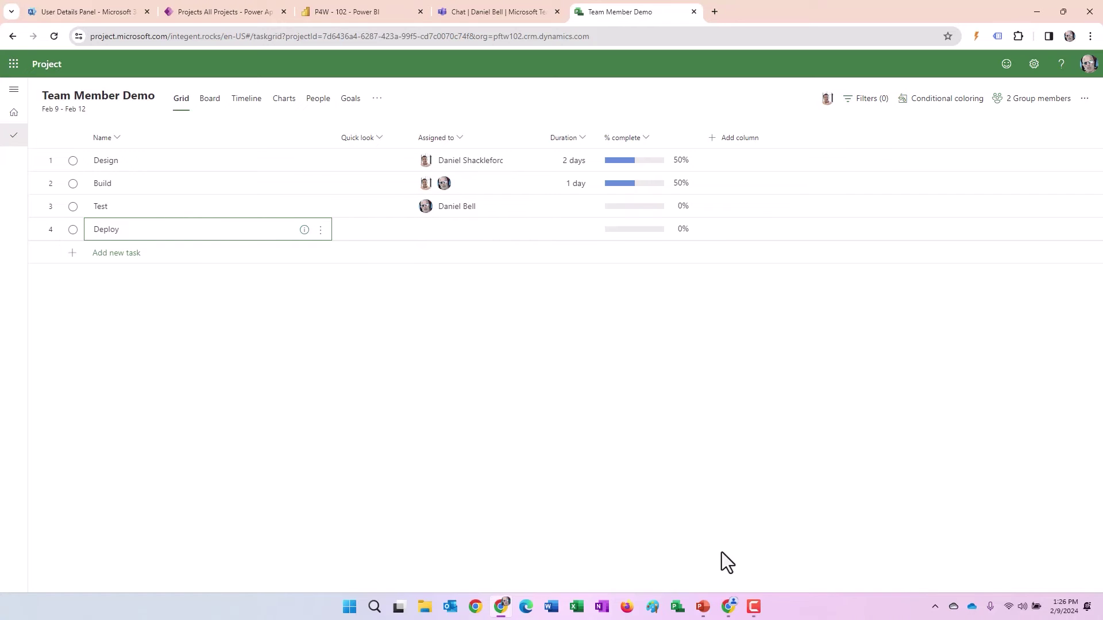
- Switch to the team member's window and reopen Team Member Demo showing Design, Build, Test and Deploy
{"action": "left_click", "coordinate": [728, 609]}
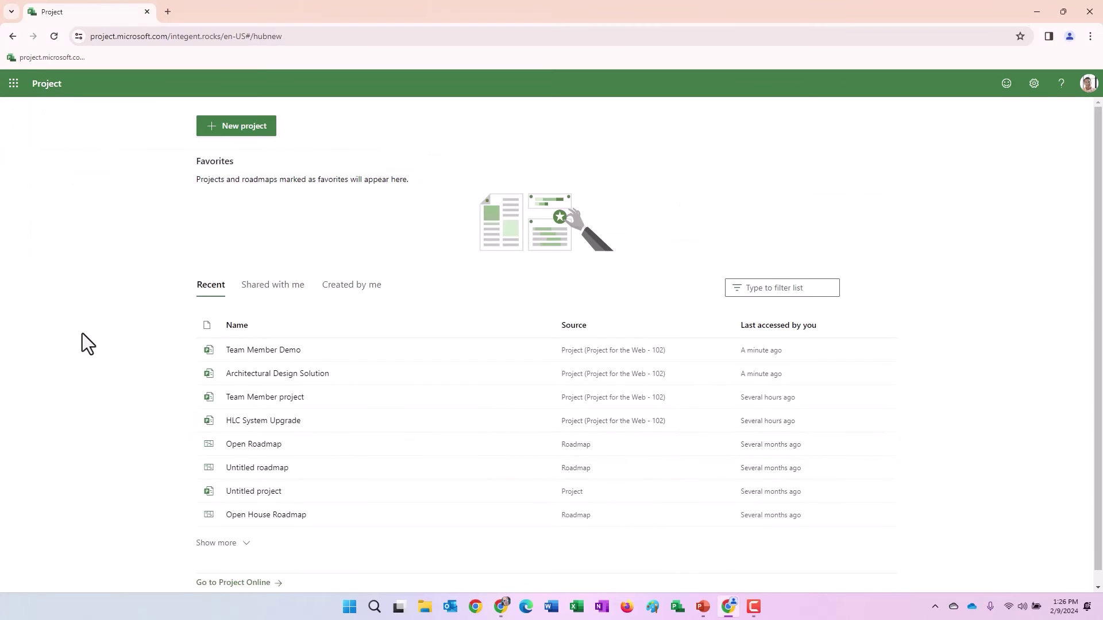
{"action": "left_click", "coordinate": [257, 355]}
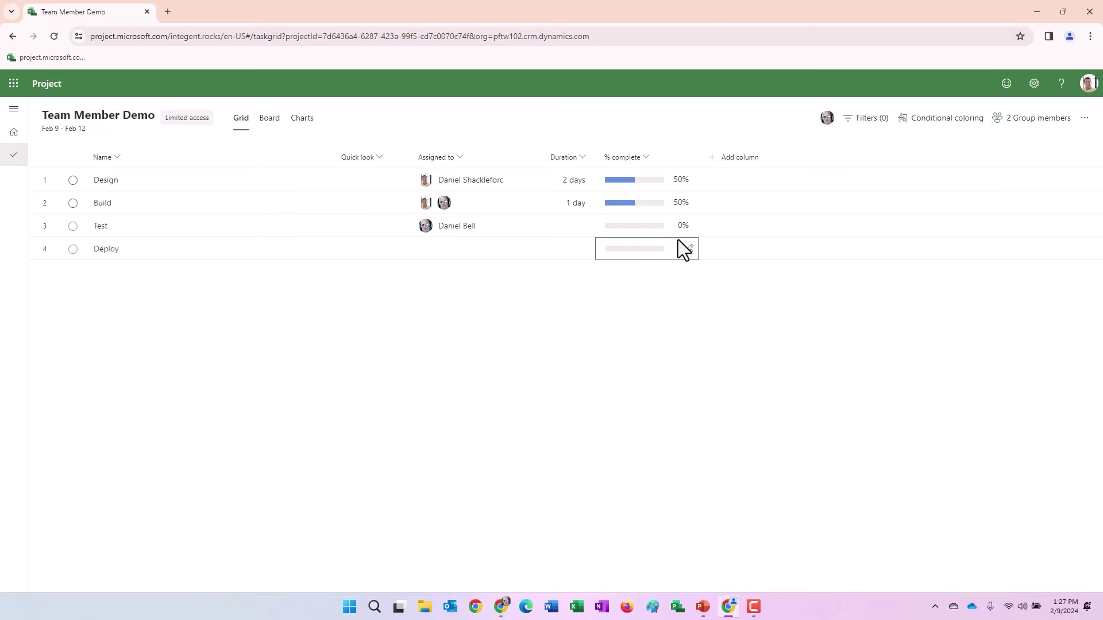
{"action": "mouse_move", "coordinate": [692, 230]}
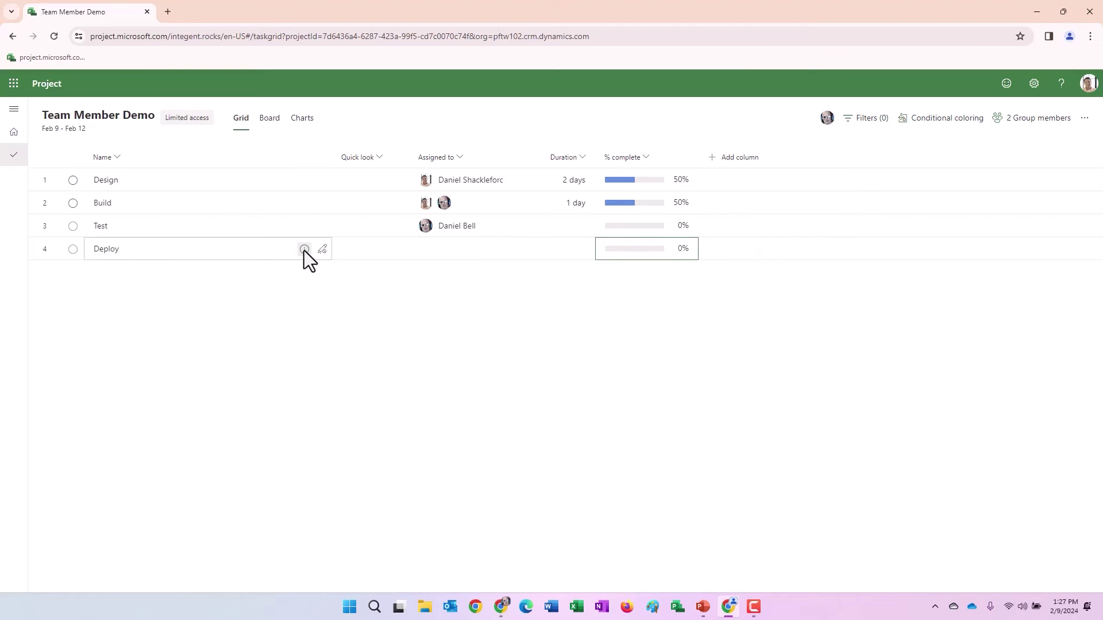
{"action": "left_click", "coordinate": [304, 249]}
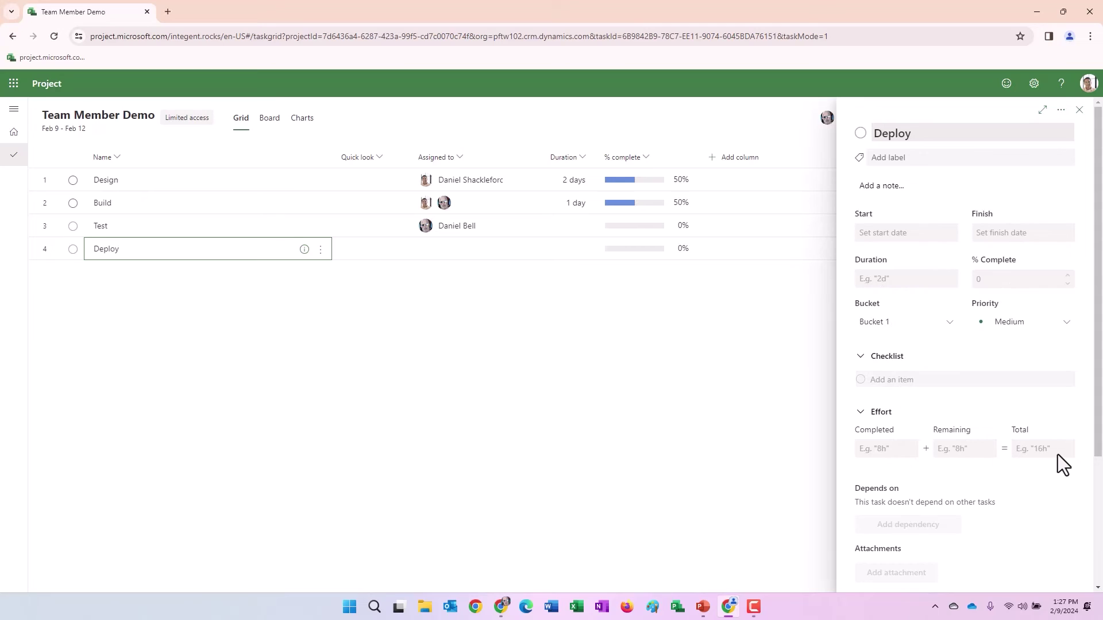
{"action": "left_click", "coordinate": [1080, 110]}
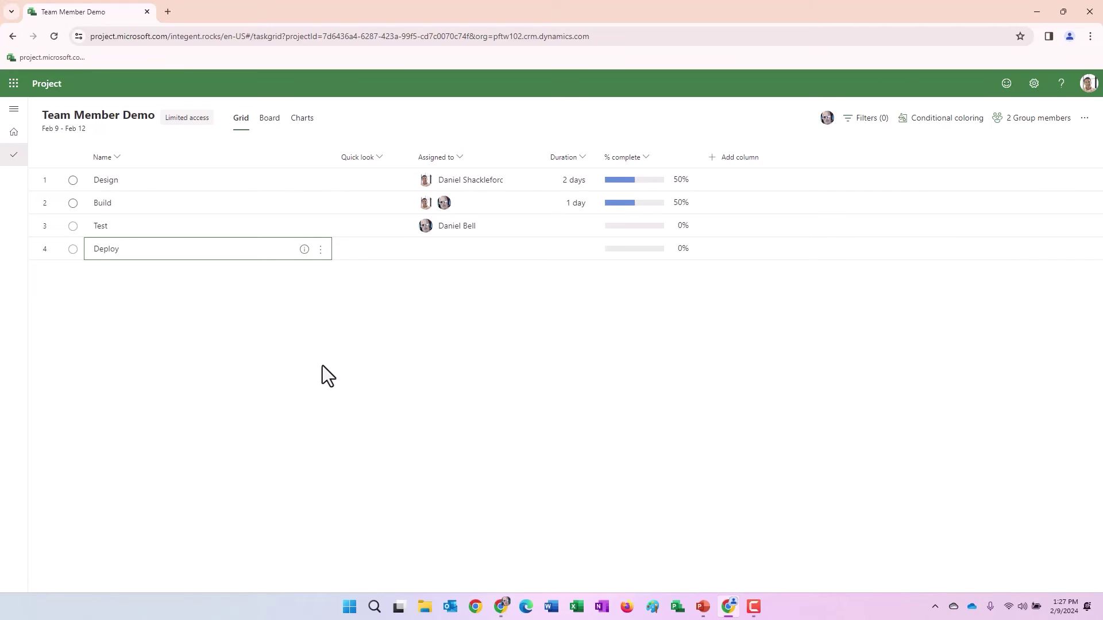
- Set the % complete of Design and Build to 100
{"action": "left_click", "coordinate": [642, 182]}
{"action": "left_click", "coordinate": [643, 181]}
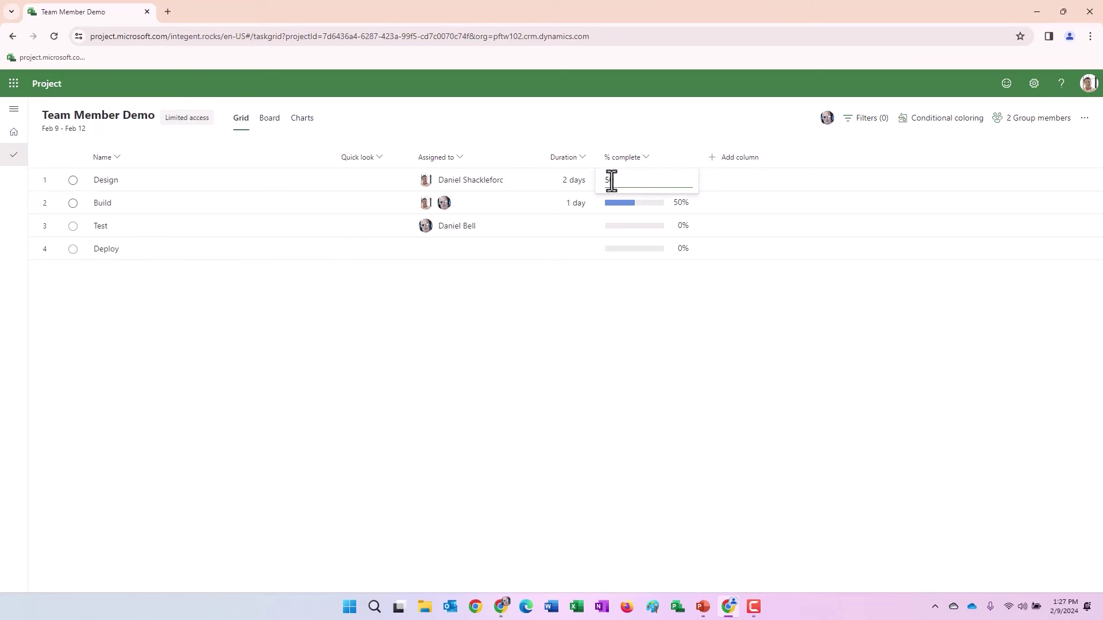
{"action": "type", "text": "100"}
{"action": "key", "text": "Return"}
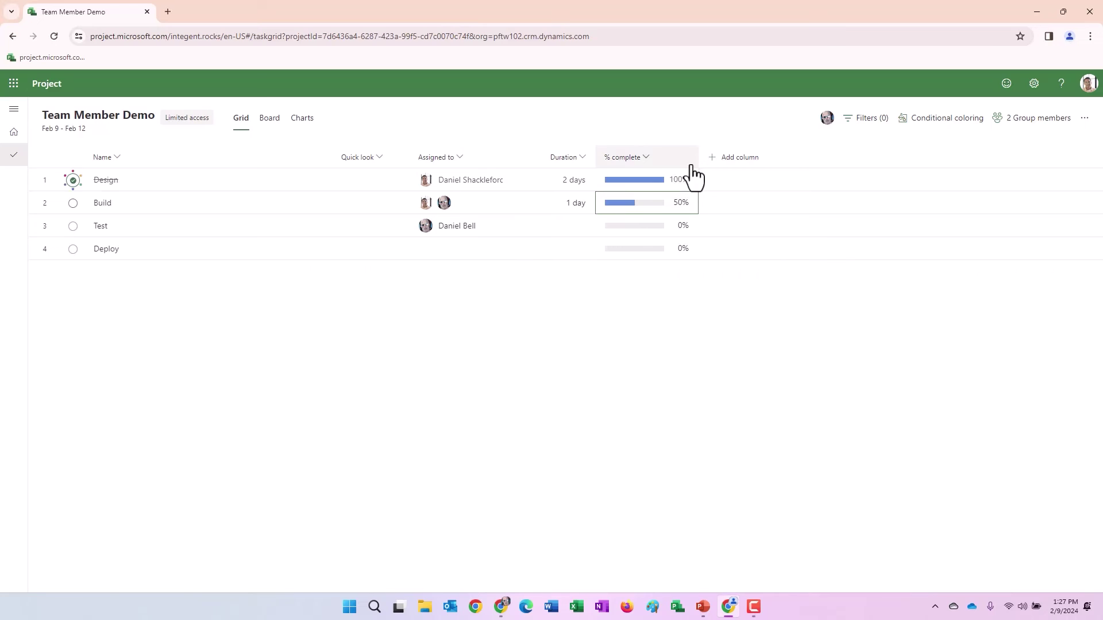
{"action": "left_click", "coordinate": [650, 201]}
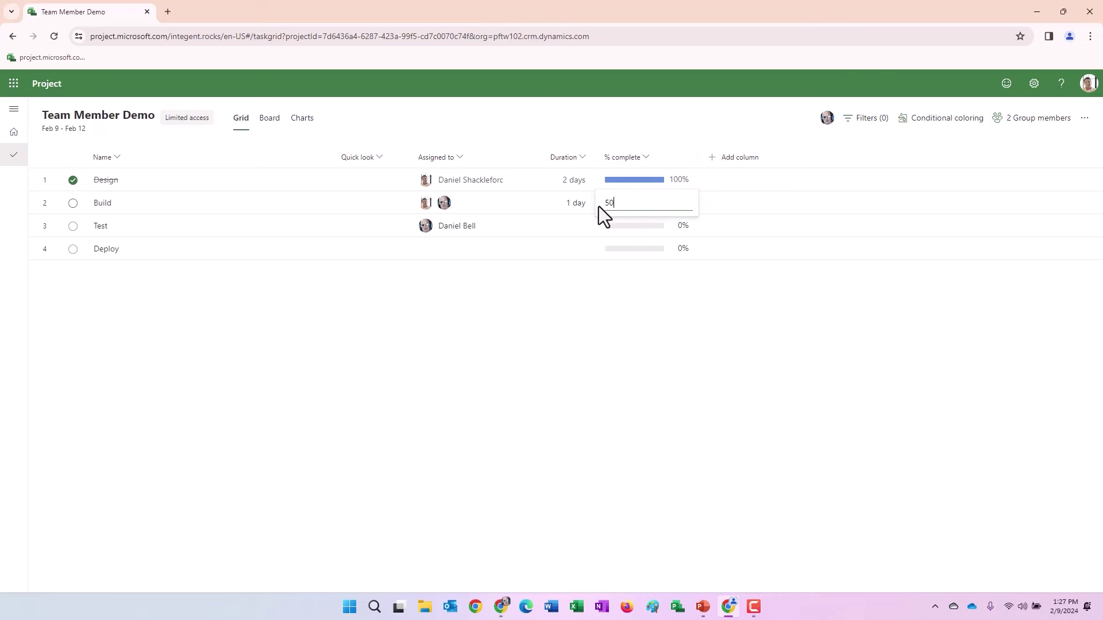
{"action": "key", "text": "Return"}
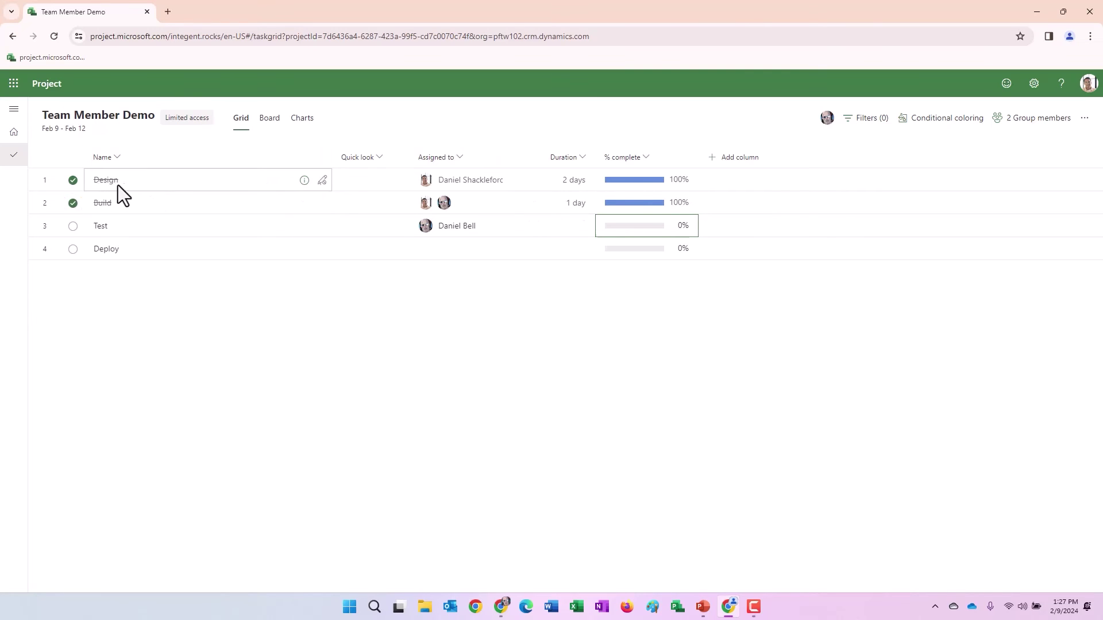
{"action": "left_click", "coordinate": [274, 201]}
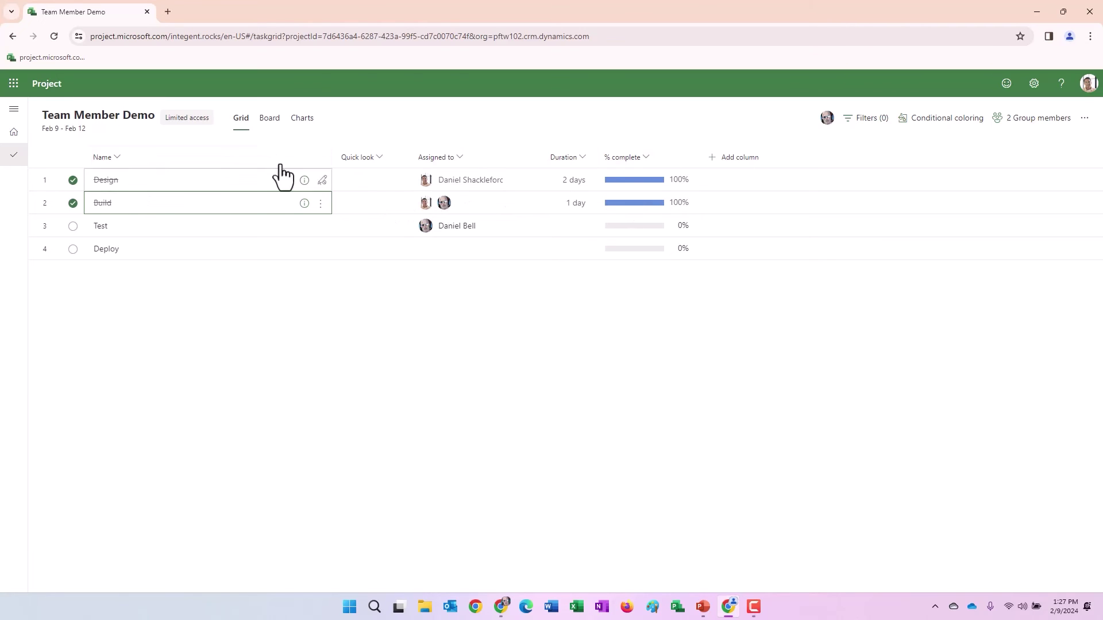
- Leave for the Project home page and return to the project manager's Team Member Demo grid
{"action": "left_click", "coordinate": [14, 132]}
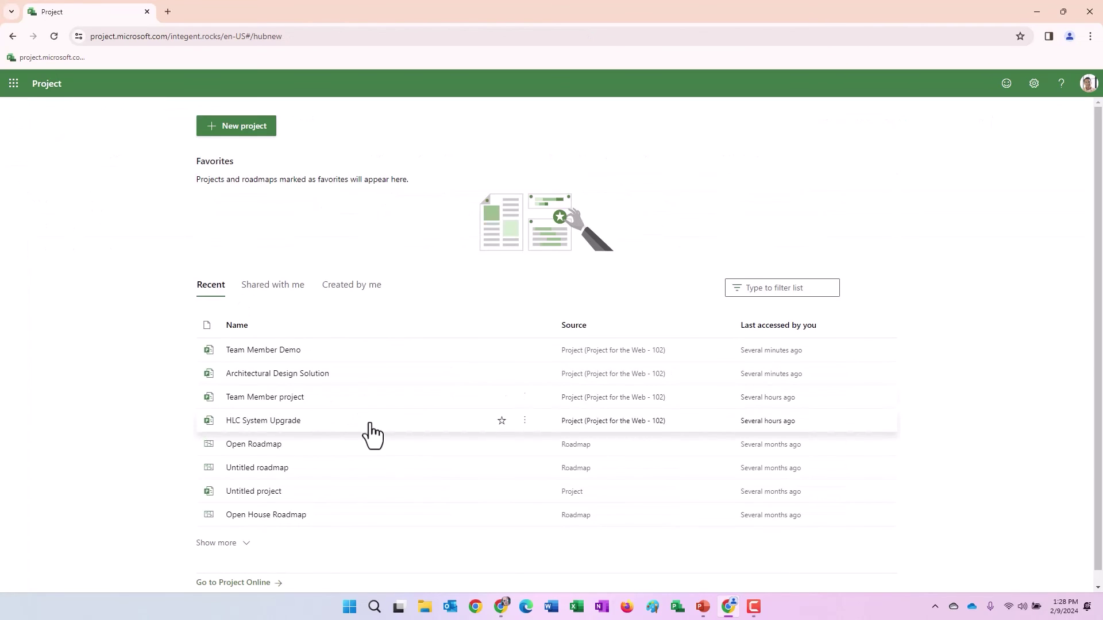
{"action": "mouse_move", "coordinate": [503, 609]}
{"action": "left_click", "coordinate": [500, 545]}
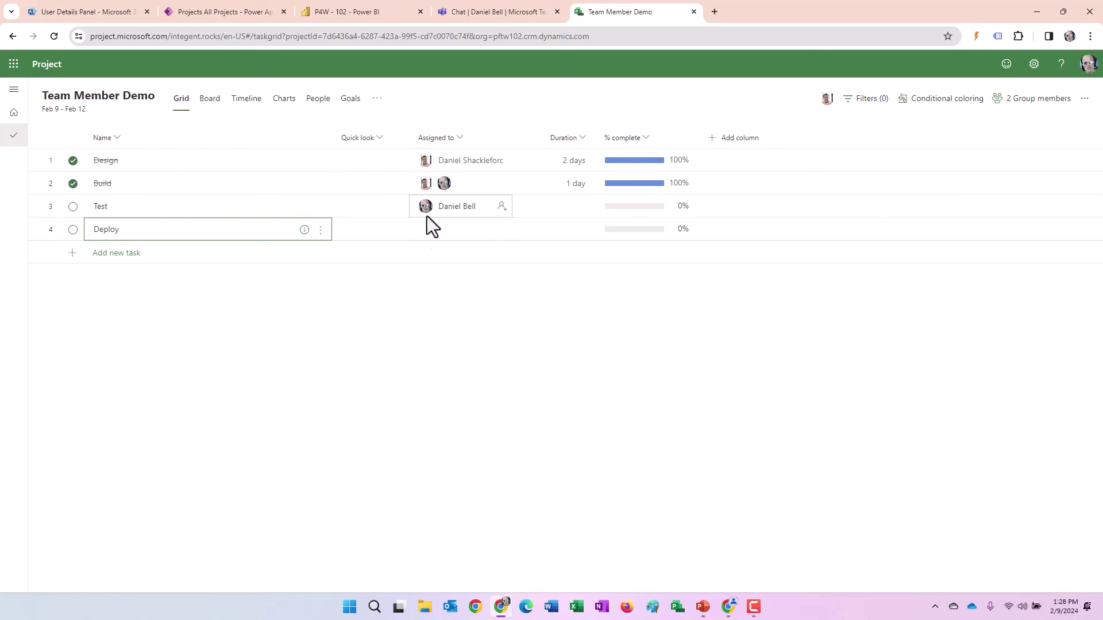
- Assign Deploy to the team member at 25% complete, then check its task details
{"action": "left_click", "coordinate": [502, 230]}
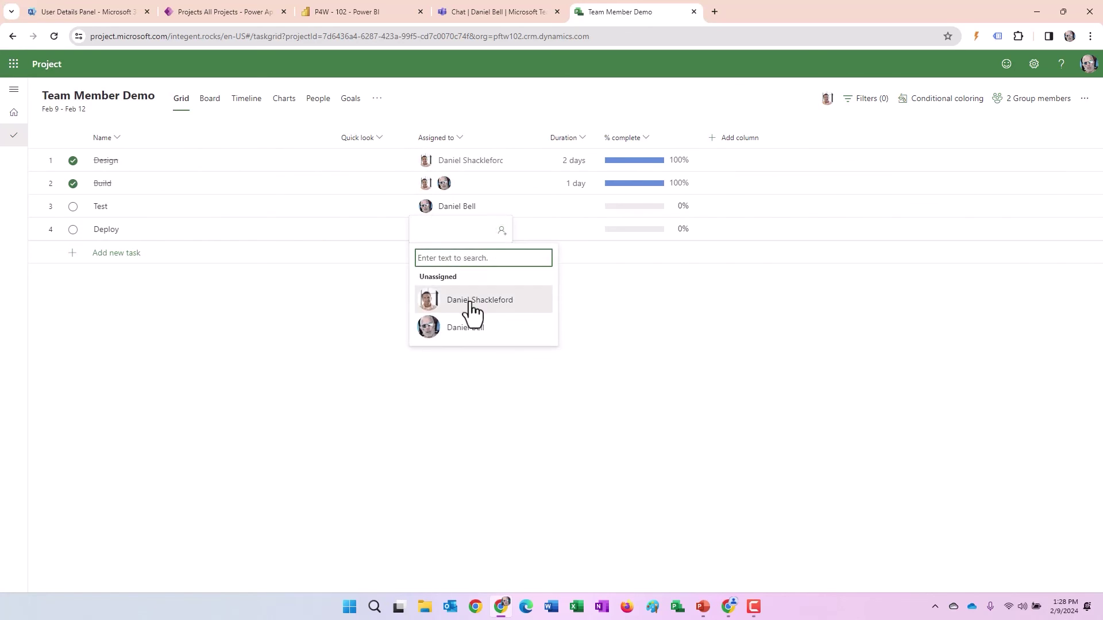
{"action": "left_click", "coordinate": [468, 330]}
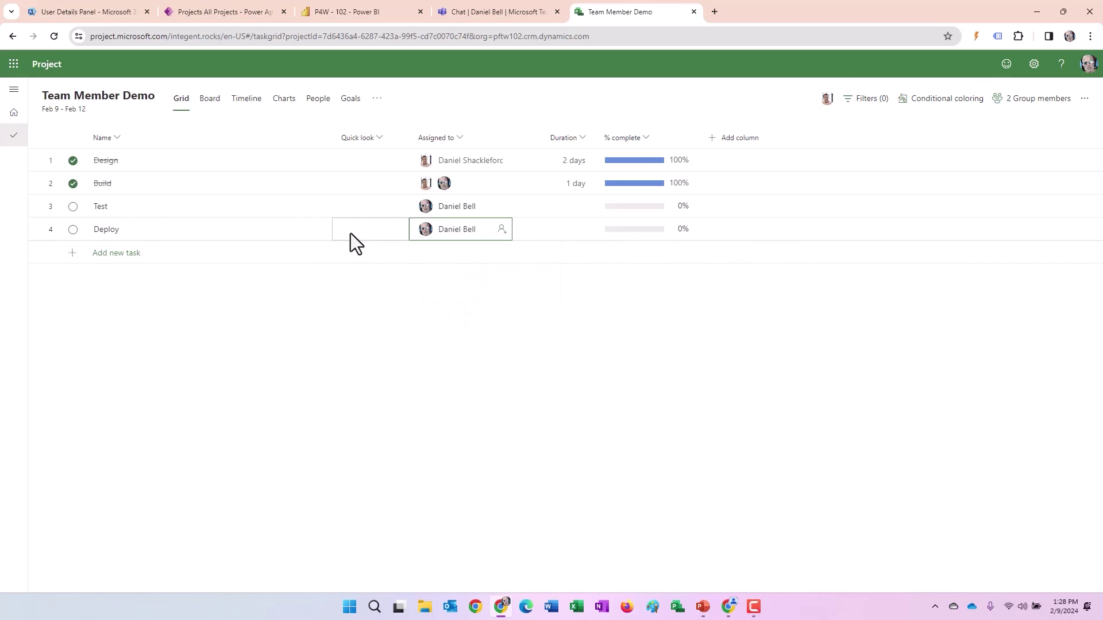
{"action": "left_click", "coordinate": [626, 234]}
{"action": "type", "text": "25"}
{"action": "key", "text": "Return"}
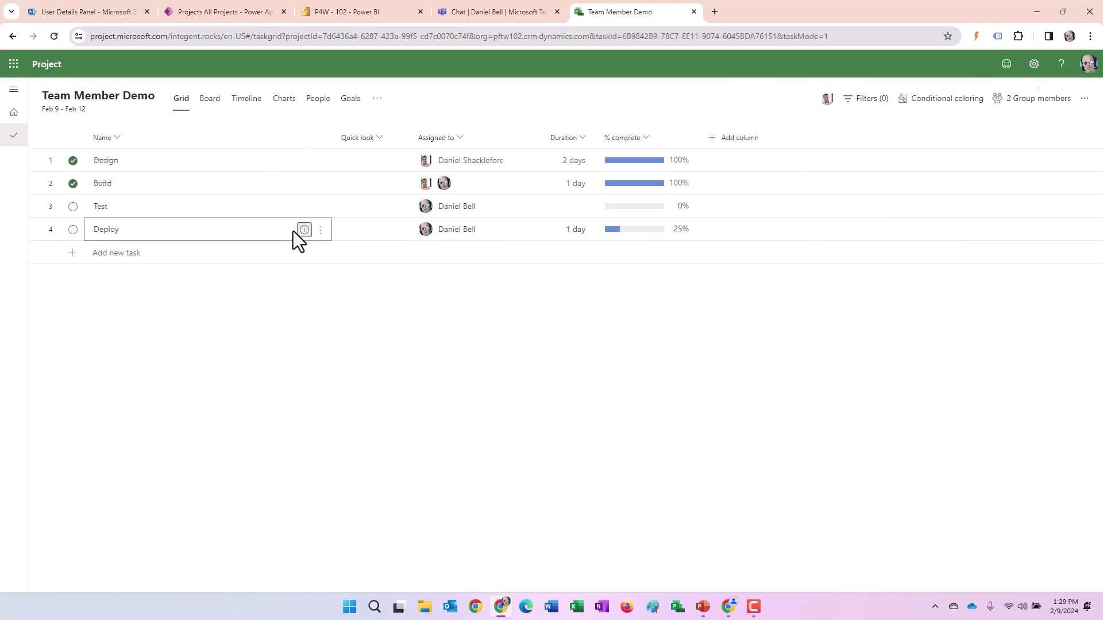
{"action": "left_click", "coordinate": [303, 229]}
{"action": "left_click", "coordinate": [1080, 90]}
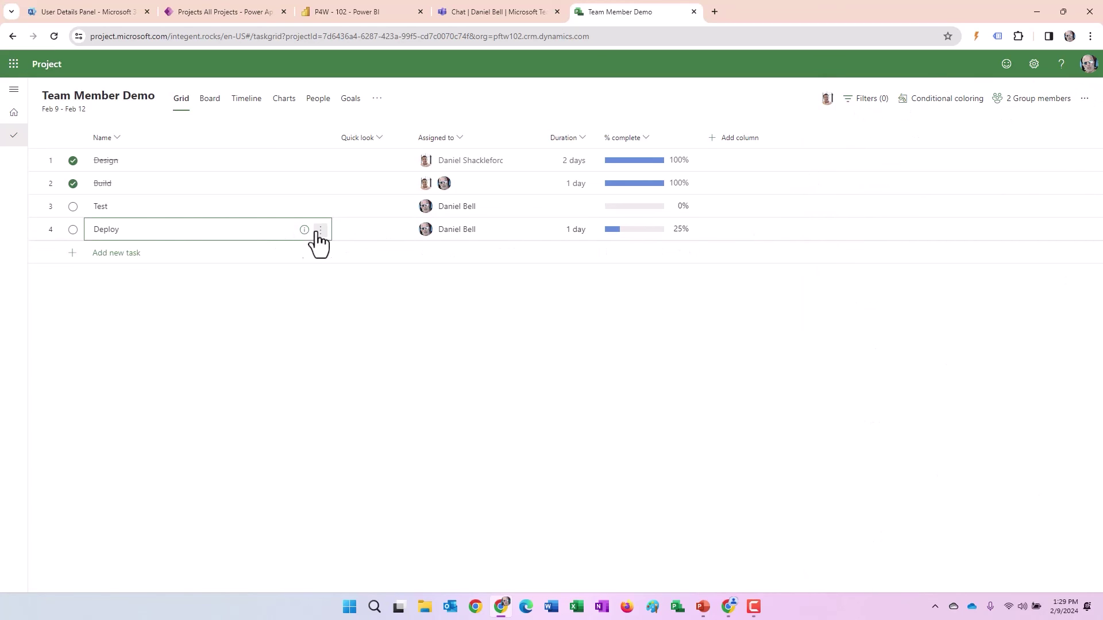